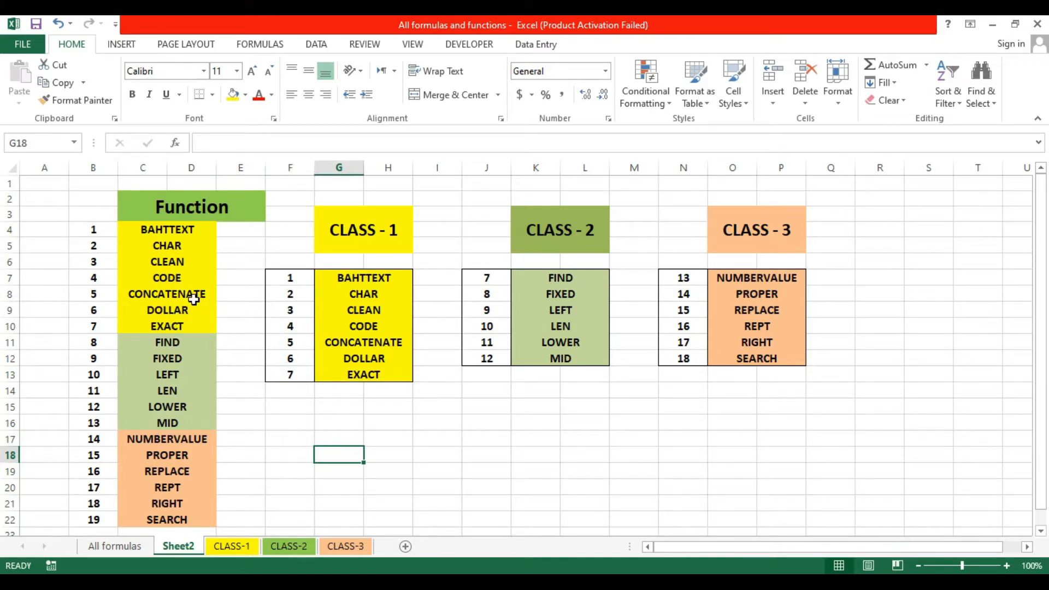
# Look through the list of available text functions in the function library
pyautogui.click(260, 44)
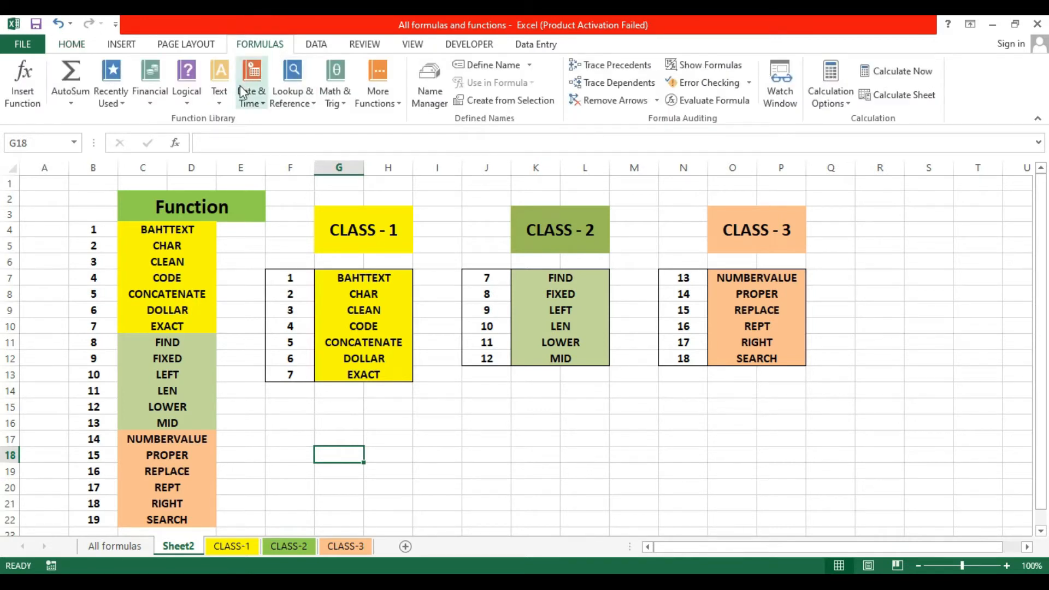
pyautogui.click(224, 100)
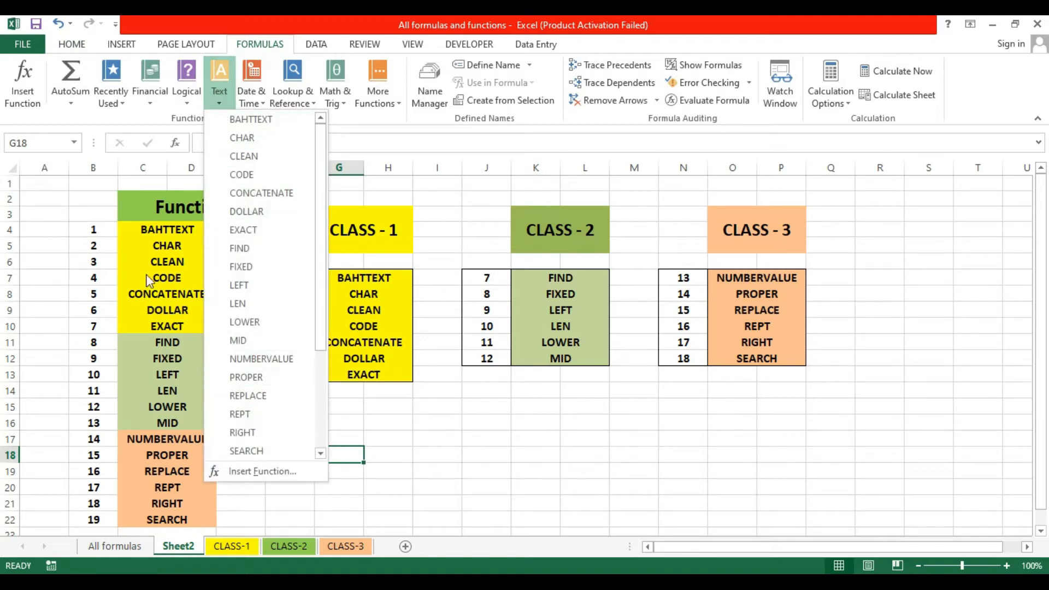
pyautogui.click(489, 417)
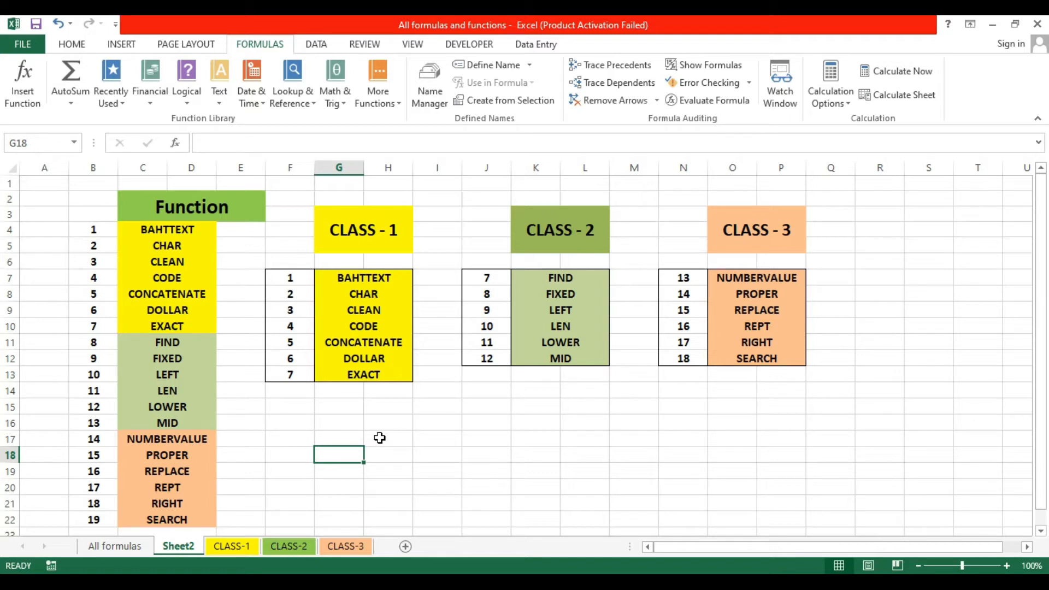
# On the CLASS-1 sheet, enter =BAHTTEXT(B4) in cell C4 to convert the number 10 to text
pyautogui.click(233, 546)
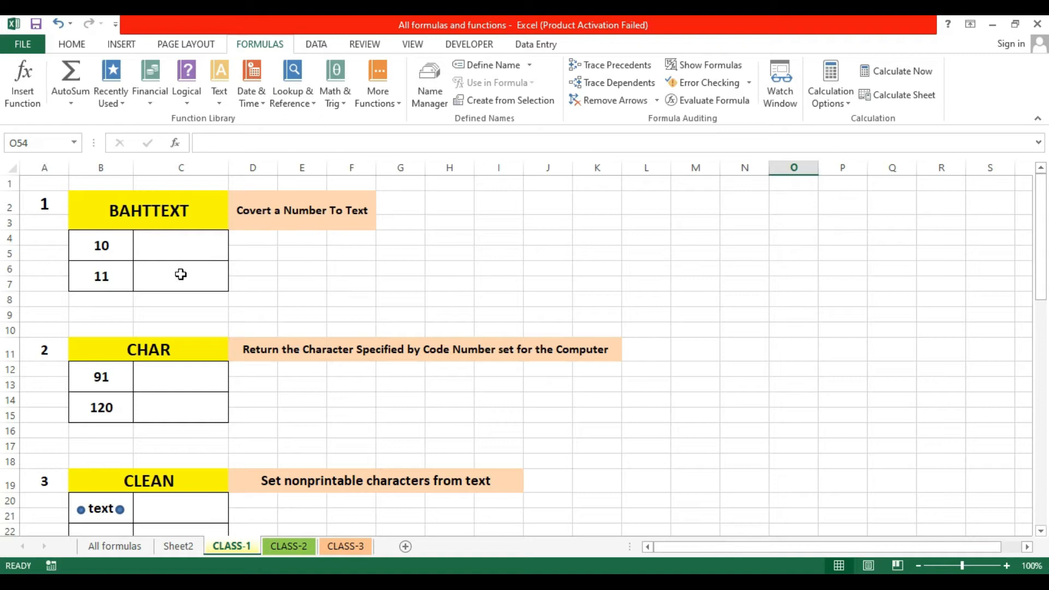
pyautogui.click(172, 256)
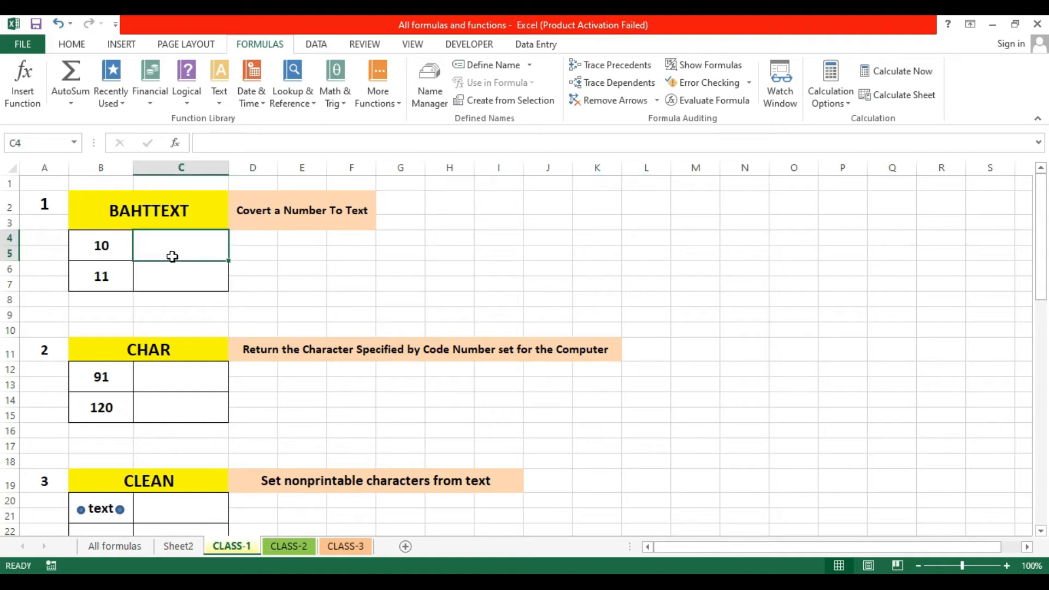
pyautogui.write('=baht')
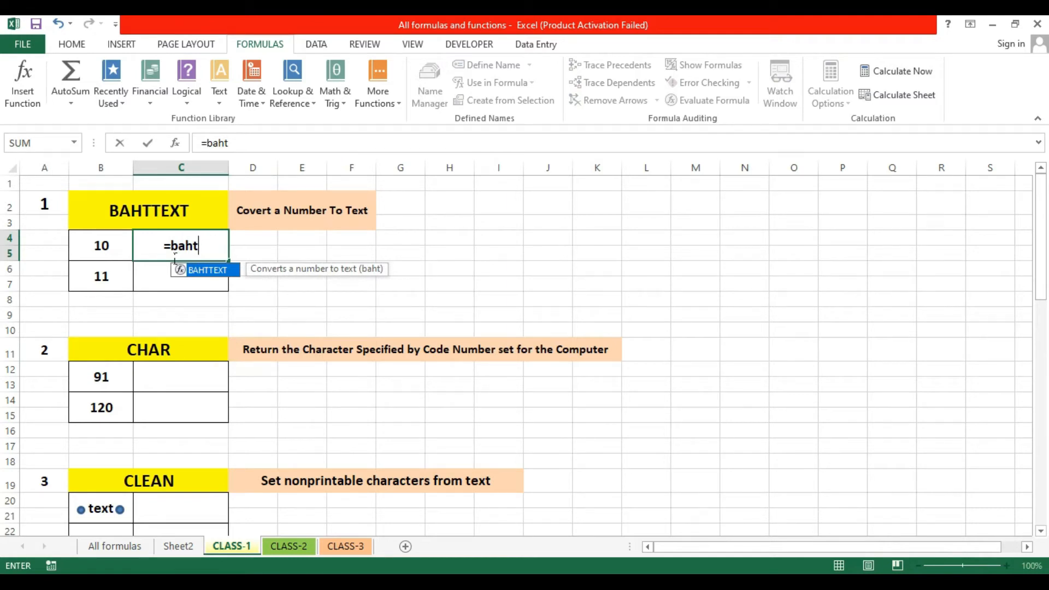
pyautogui.press('Tab')
pyautogui.click(112, 249)
pyautogui.write(')')
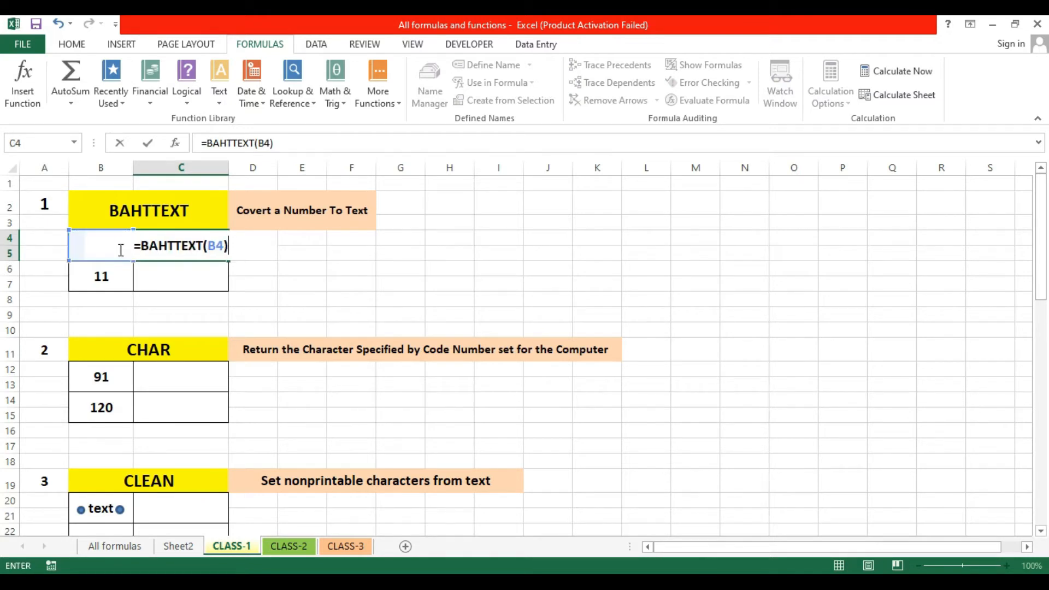
pyautogui.press('Return')
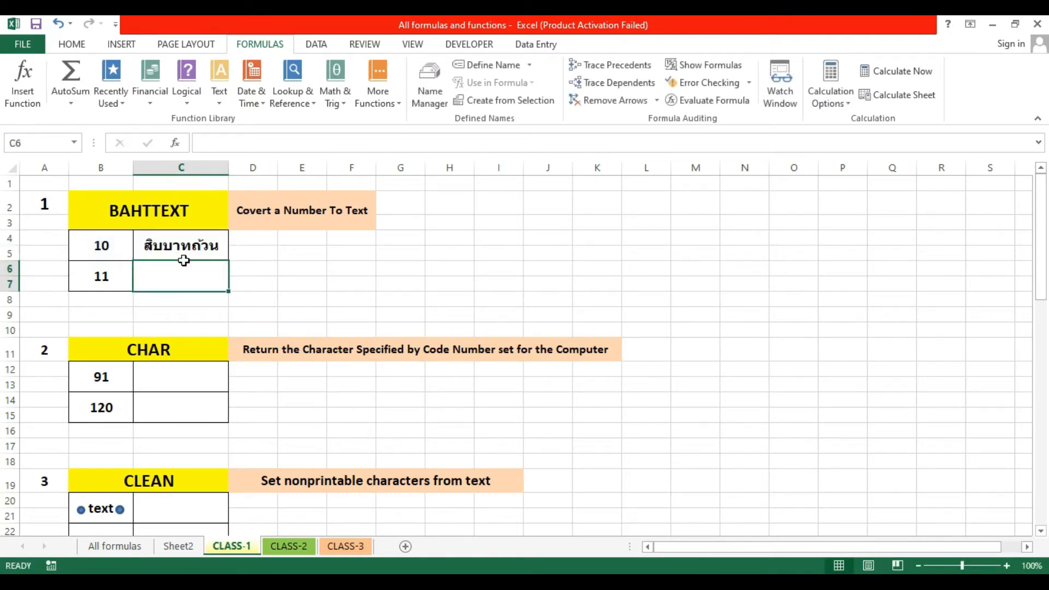
# Fill the BAHTTEXT formula from C4 down to the cell beside 11
pyautogui.click(202, 258)
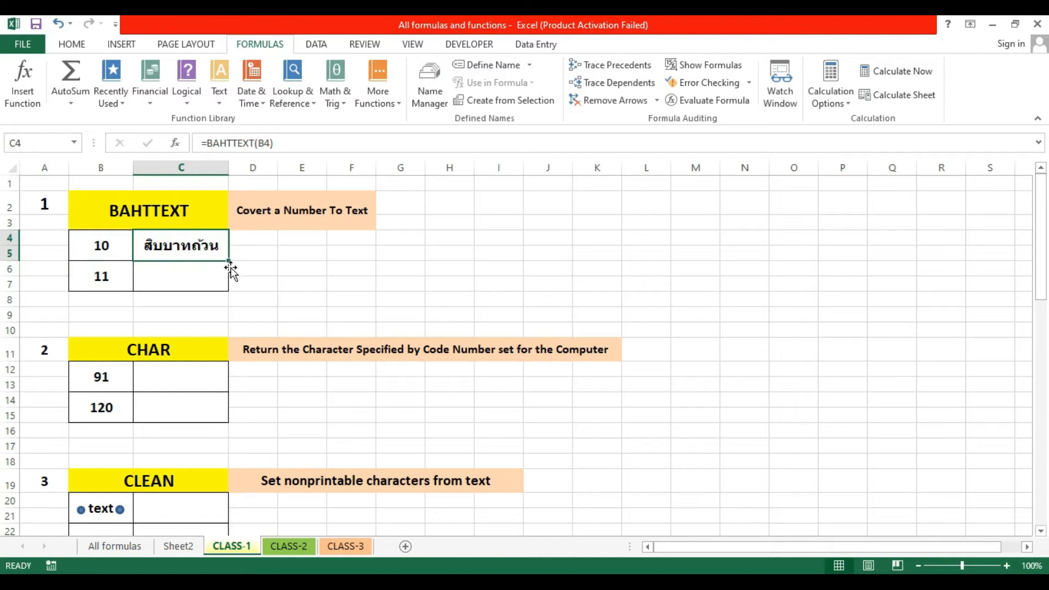
pyautogui.moveTo(236, 266); pyautogui.dragTo(236, 290)
pyautogui.click(301, 290)
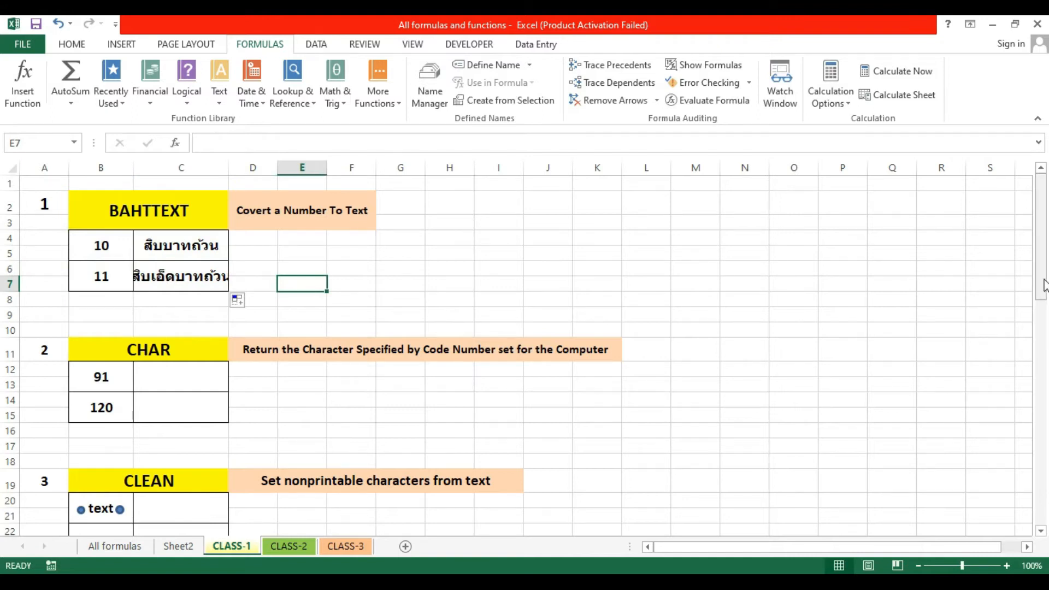
# Enter =CHAR(B12) in cell C12 of the CHAR table and fill it down to the row for 120
pyautogui.scroll(-2, 420, 298)
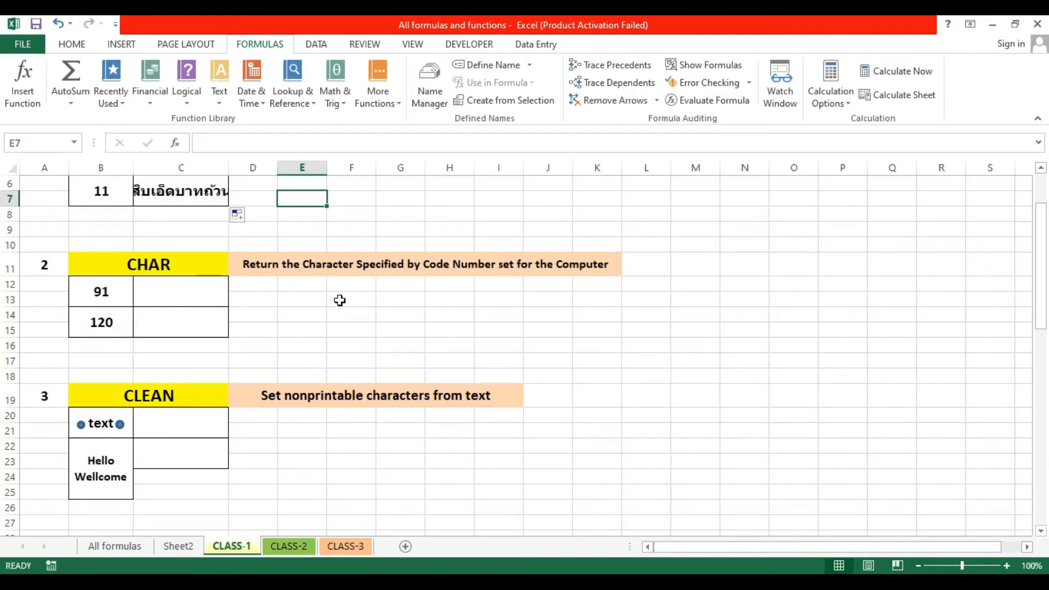
pyautogui.click(166, 298)
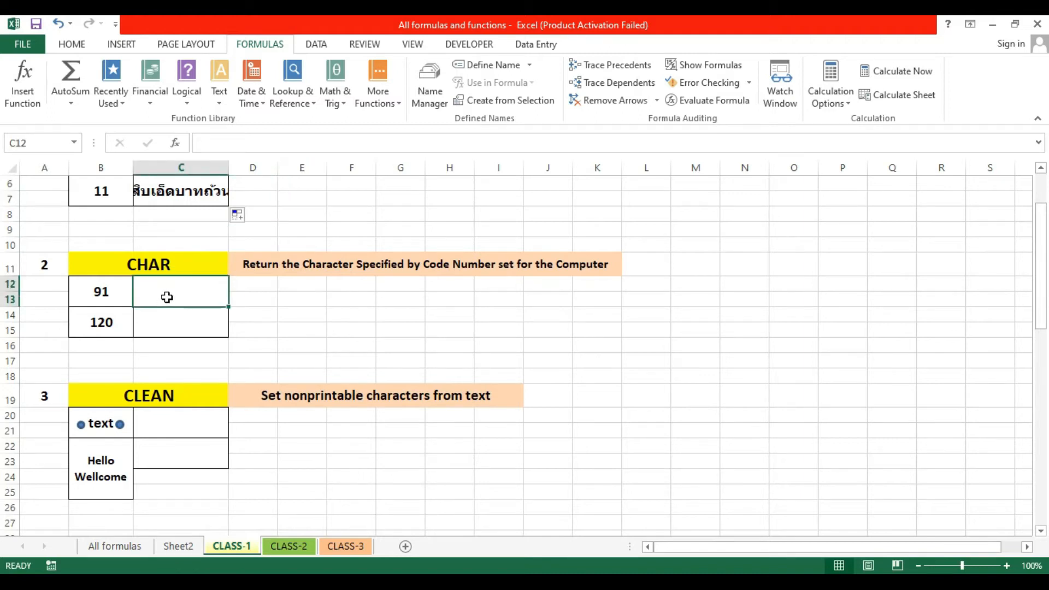
pyautogui.write('=char')
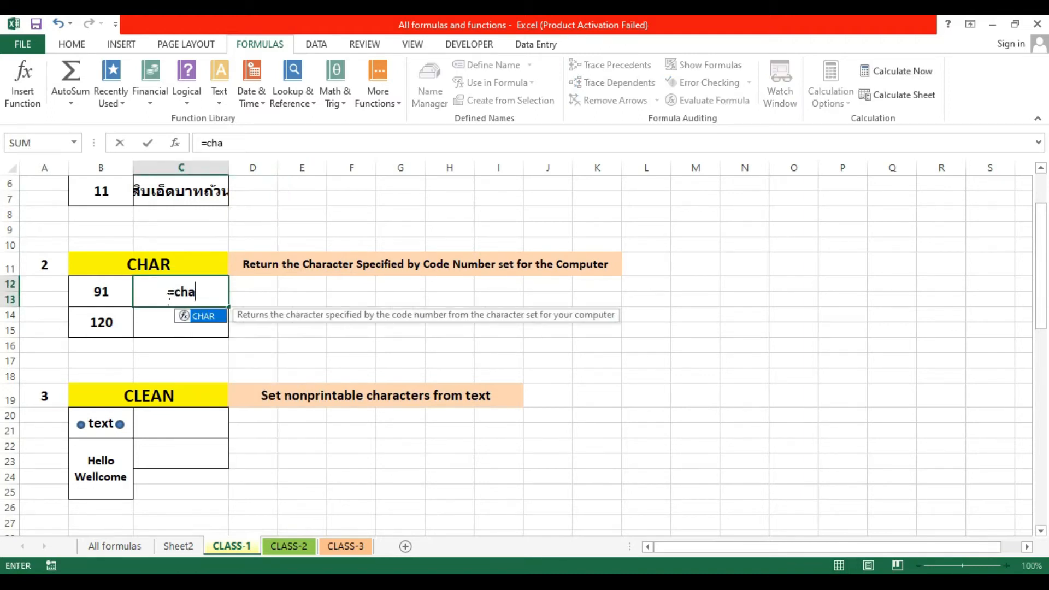
pyautogui.press('Tab')
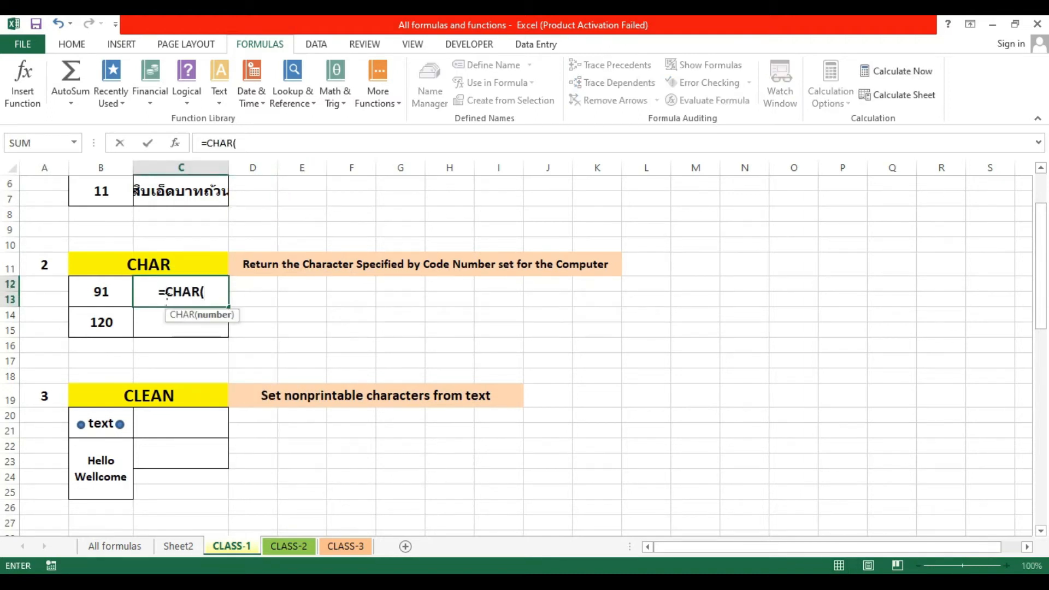
pyautogui.click(117, 293)
pyautogui.press('Return')
pyautogui.click(200, 299)
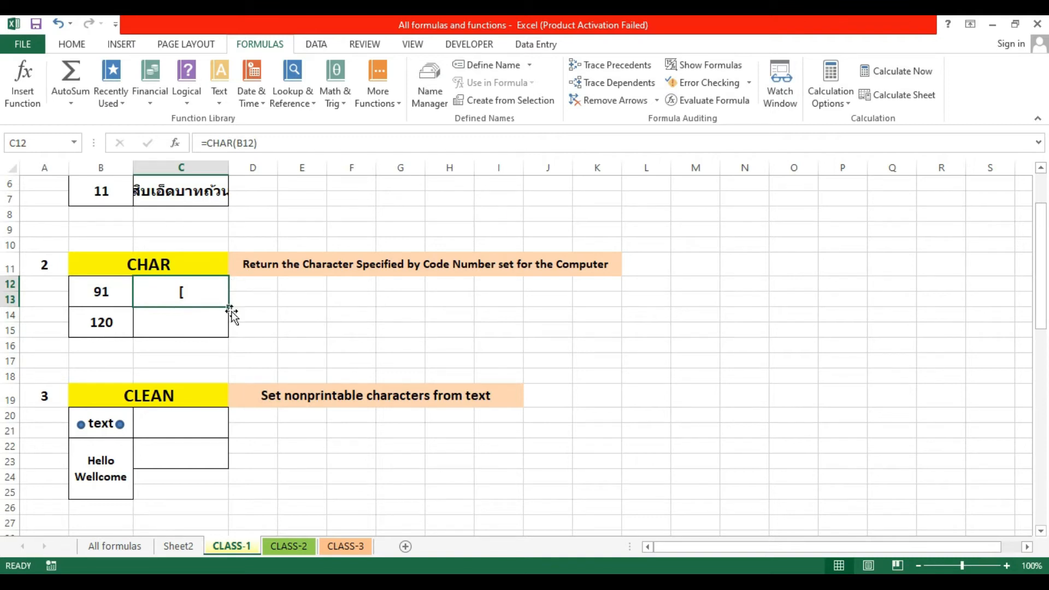
pyautogui.moveTo(233, 312); pyautogui.dragTo(232, 335)
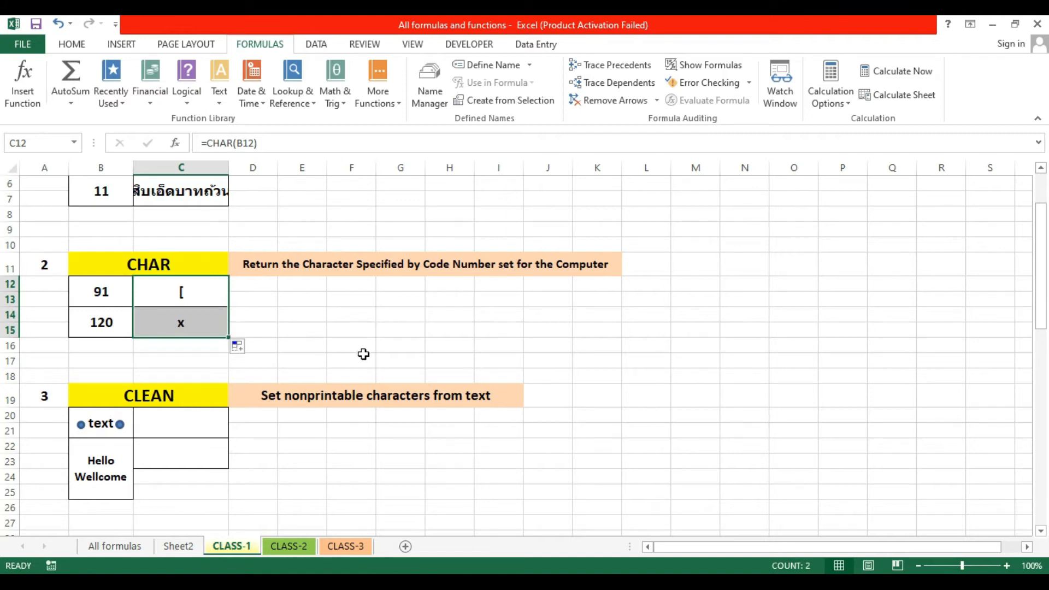
pyautogui.click(393, 336)
# Enter =CLEAN(B20) in cell C20 of the CLEAN table and fill it down to C22
pyautogui.moveTo(1047, 316); pyautogui.dragTo(1042, 351)
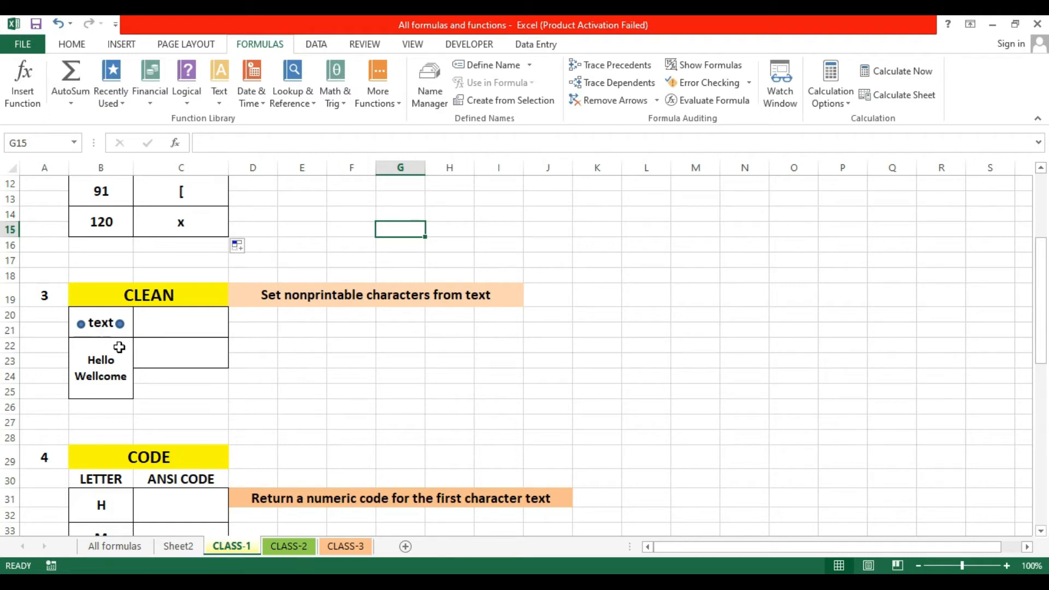
pyautogui.click(187, 335)
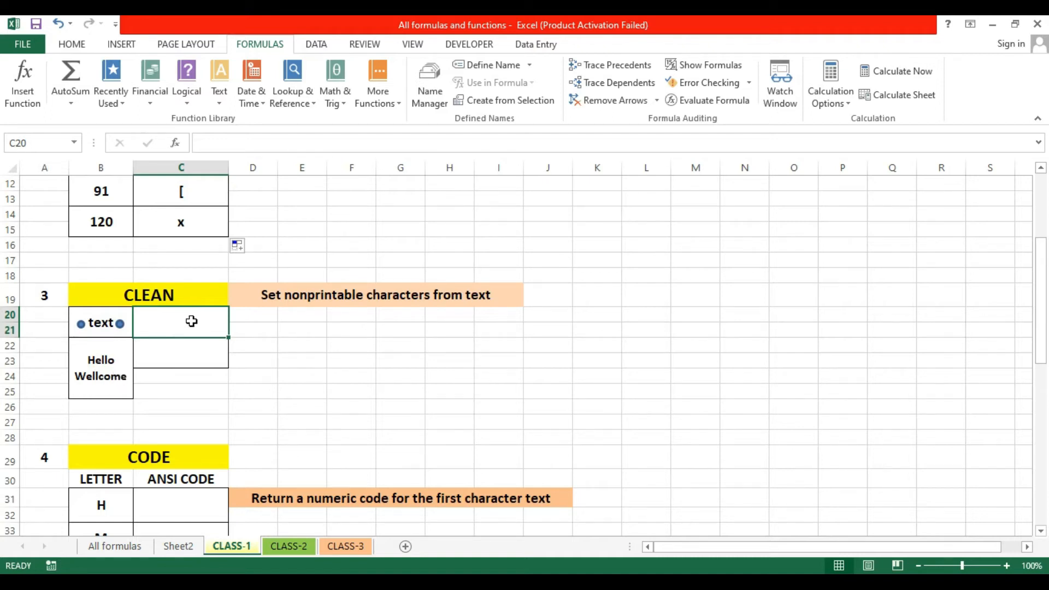
pyautogui.write('=cle')
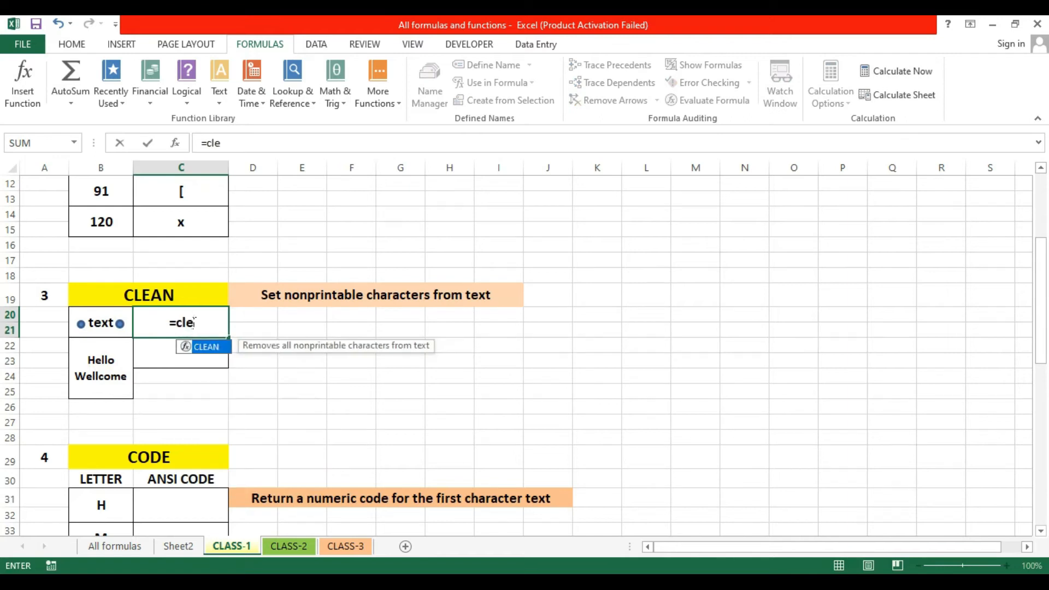
pyautogui.press('Tab')
pyautogui.click(101, 326)
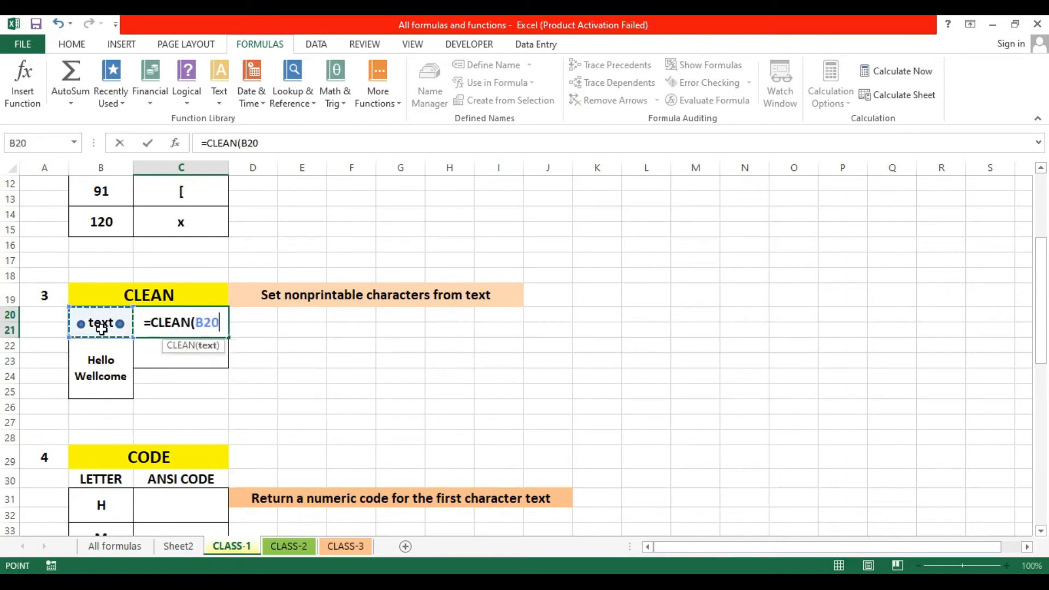
pyautogui.write(')')
pyautogui.press('Return')
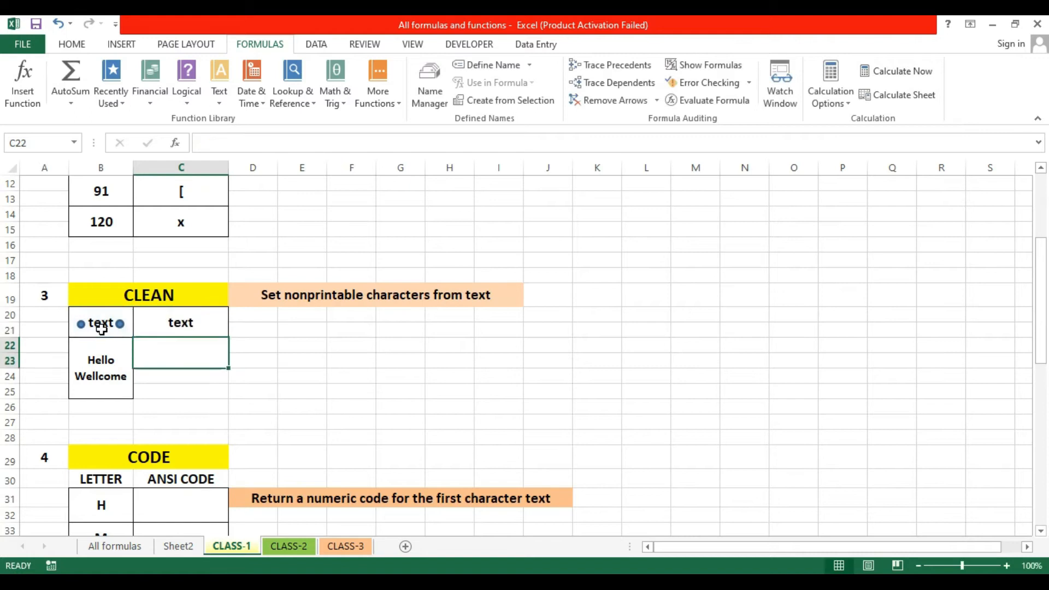
pyautogui.click(209, 331)
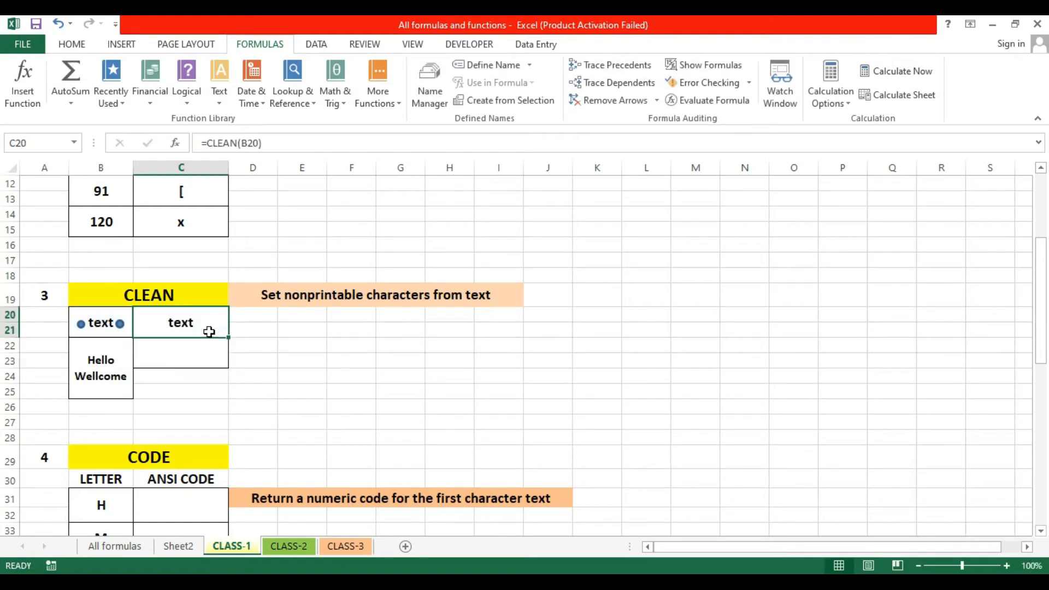
pyautogui.moveTo(233, 344); pyautogui.dragTo(234, 370)
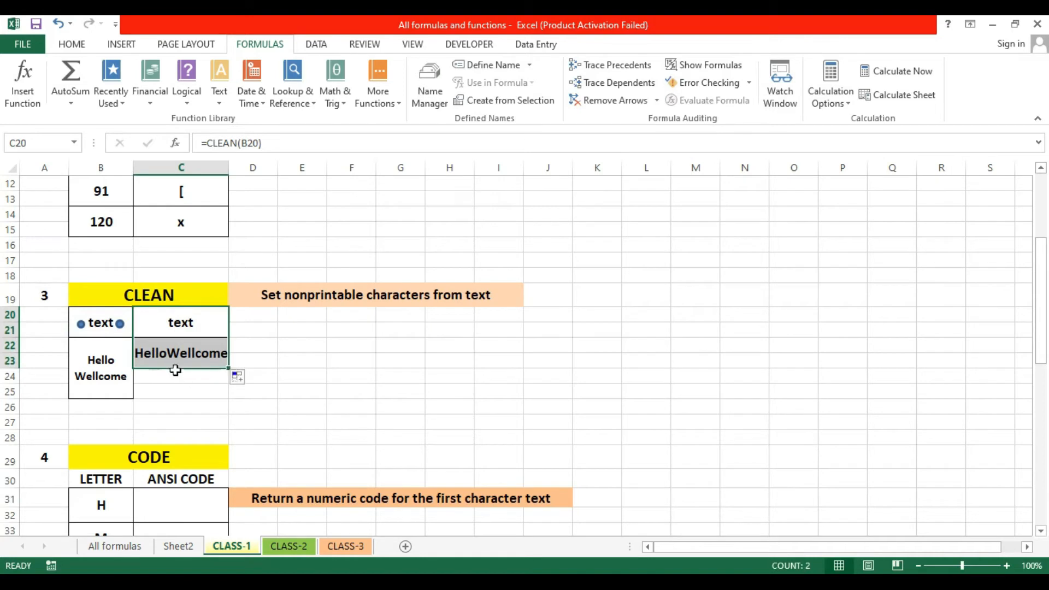
# Enter =CODE(B31) in the ANSI CODE cell for letter H and fill it down to the row for M
pyautogui.moveTo(1045, 319); pyautogui.dragTo(1046, 377)
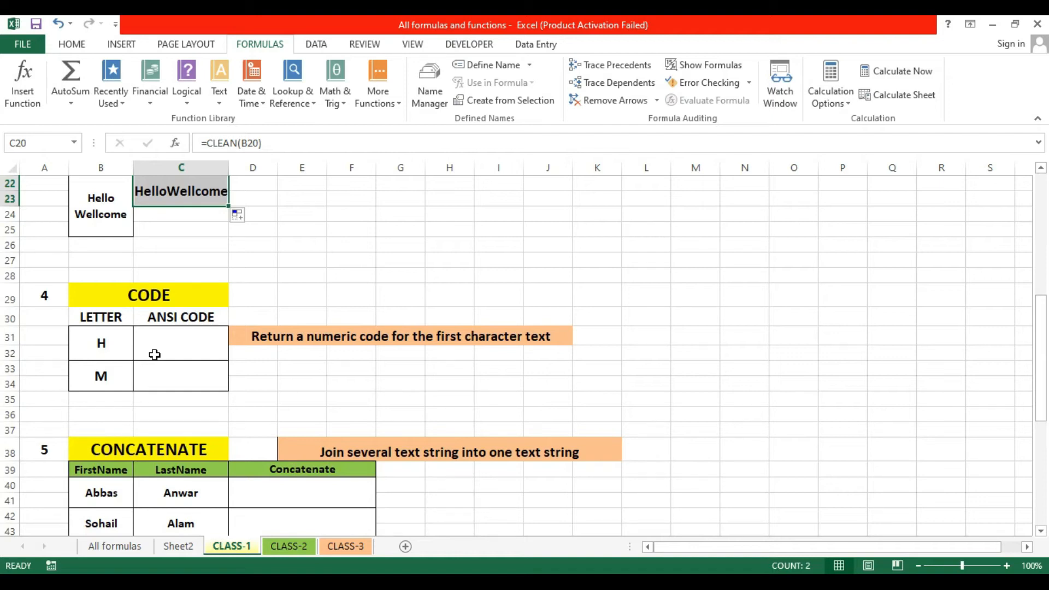
pyautogui.click(127, 354)
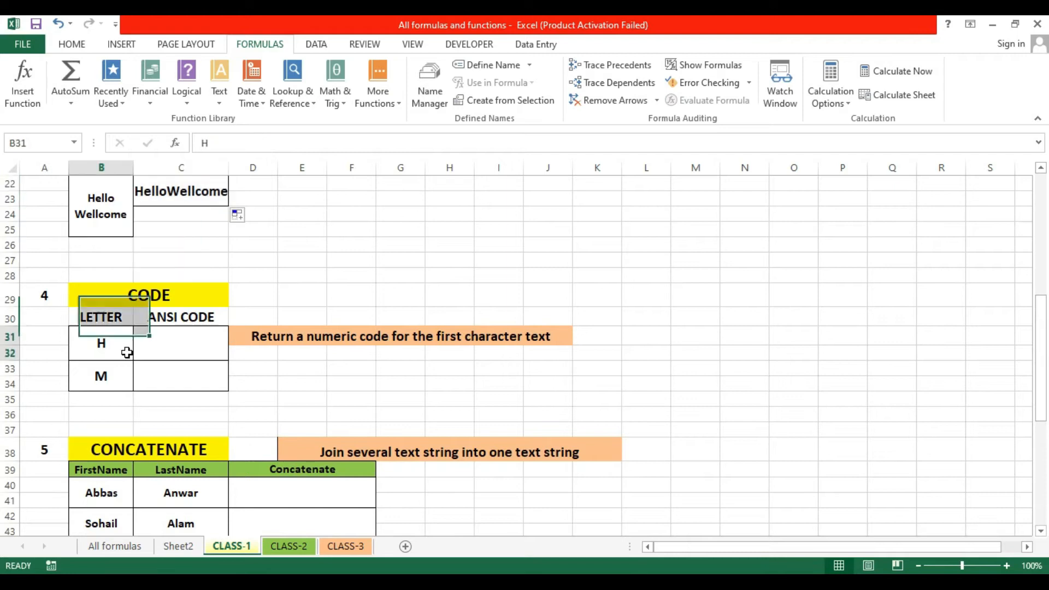
pyautogui.click(127, 382)
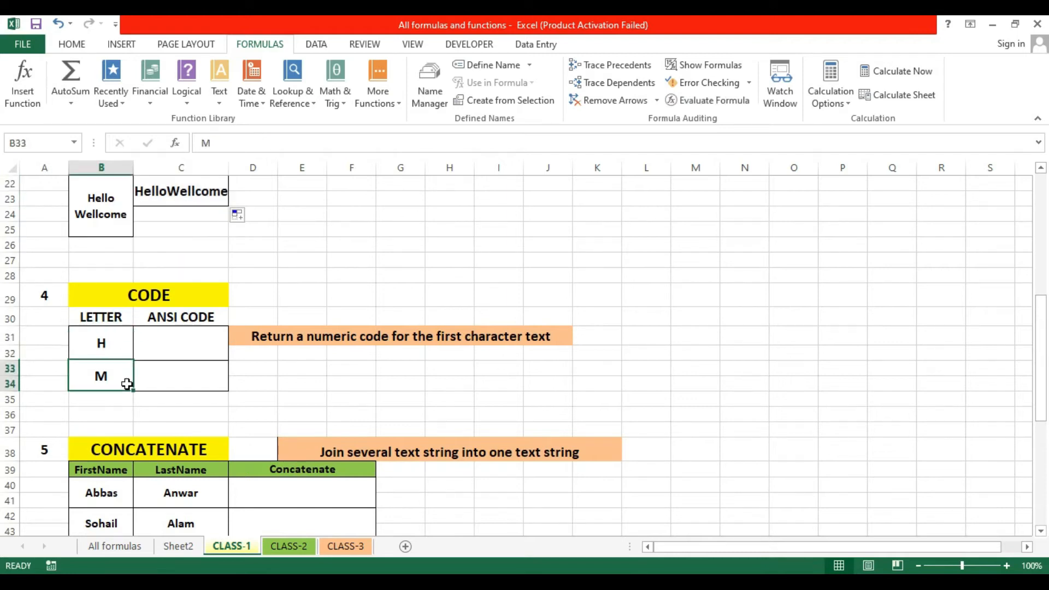
pyautogui.click(173, 352)
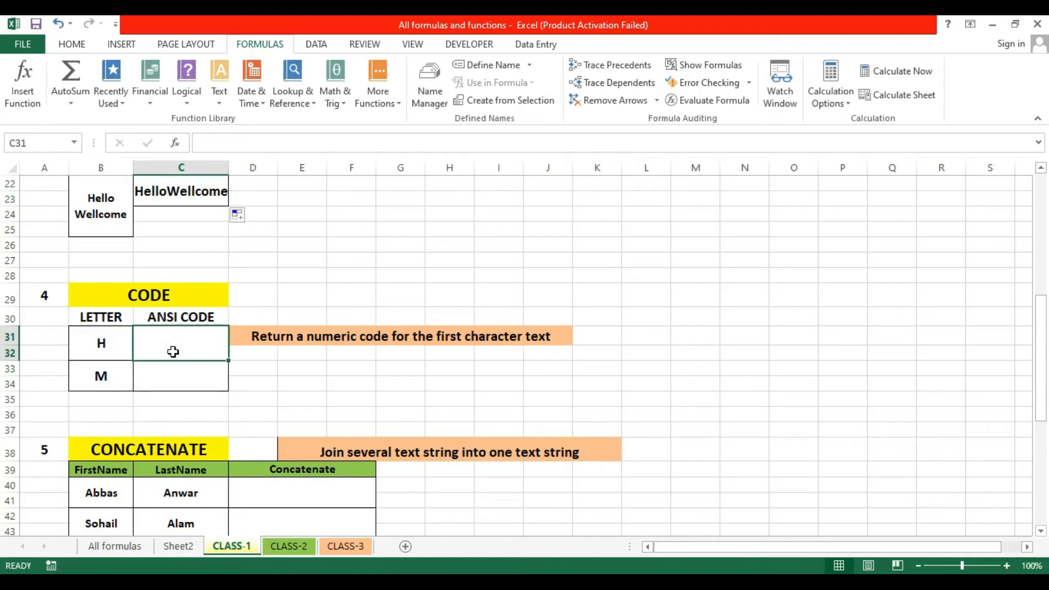
pyautogui.doubleClick(172, 351)
pyautogui.write('=code')
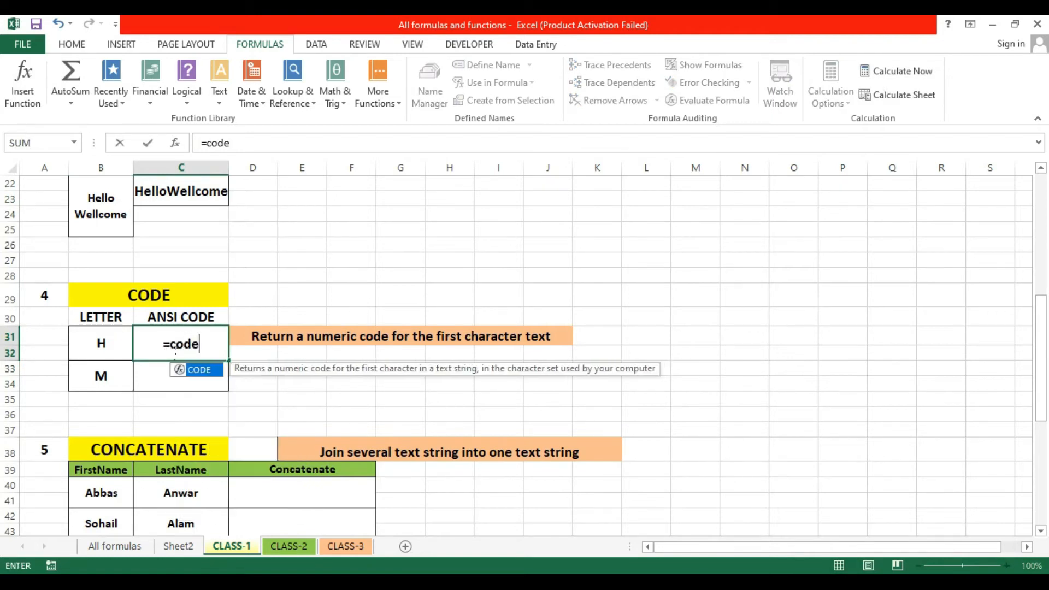
pyautogui.press('Tab')
pyautogui.click(129, 345)
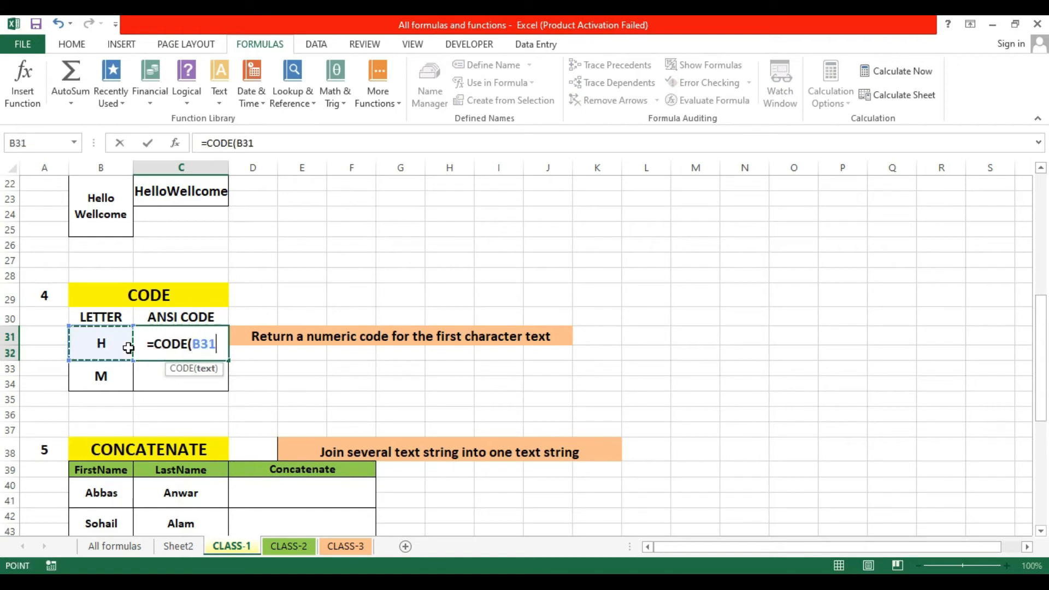
pyautogui.press('Return')
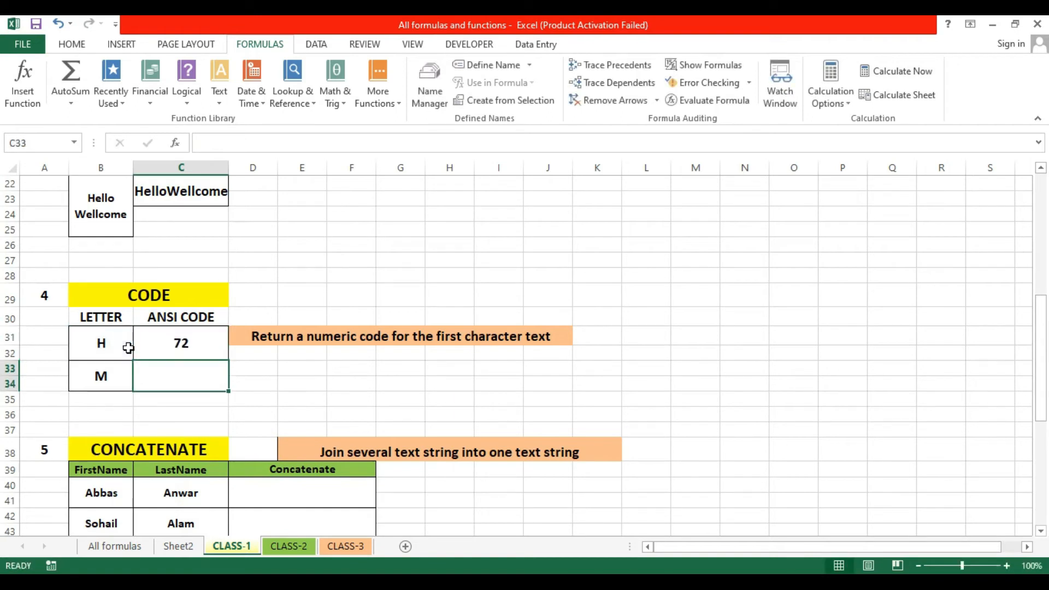
pyautogui.click(227, 356)
pyautogui.moveTo(234, 365); pyautogui.dragTo(233, 394)
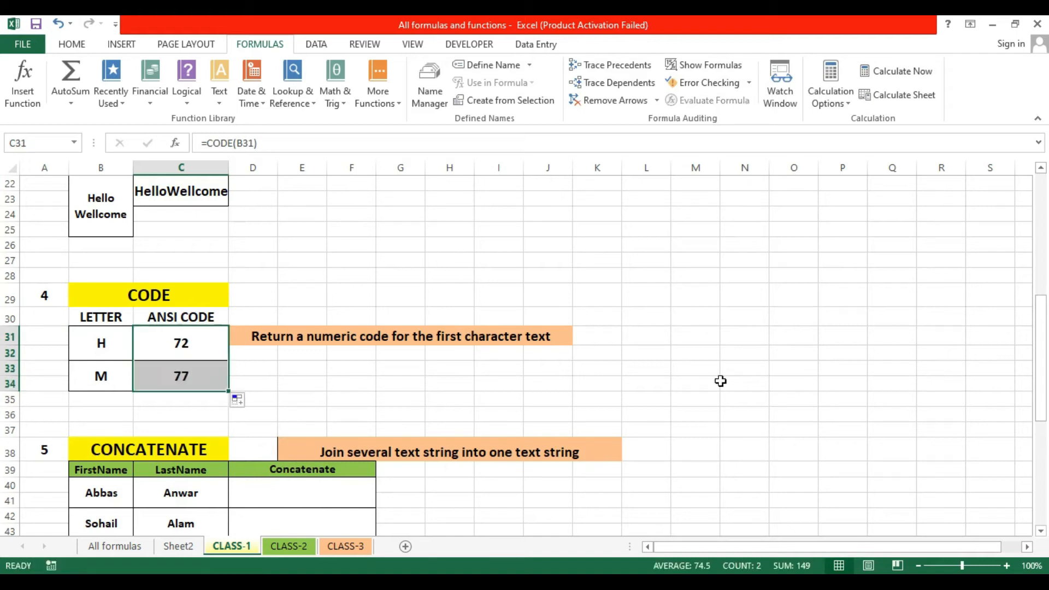
# Enter =CONCATENATE(B40,C40) in cell D40 of the CONCATENATE table to join the first and last name
pyautogui.moveTo(1045, 320); pyautogui.dragTo(1047, 380)
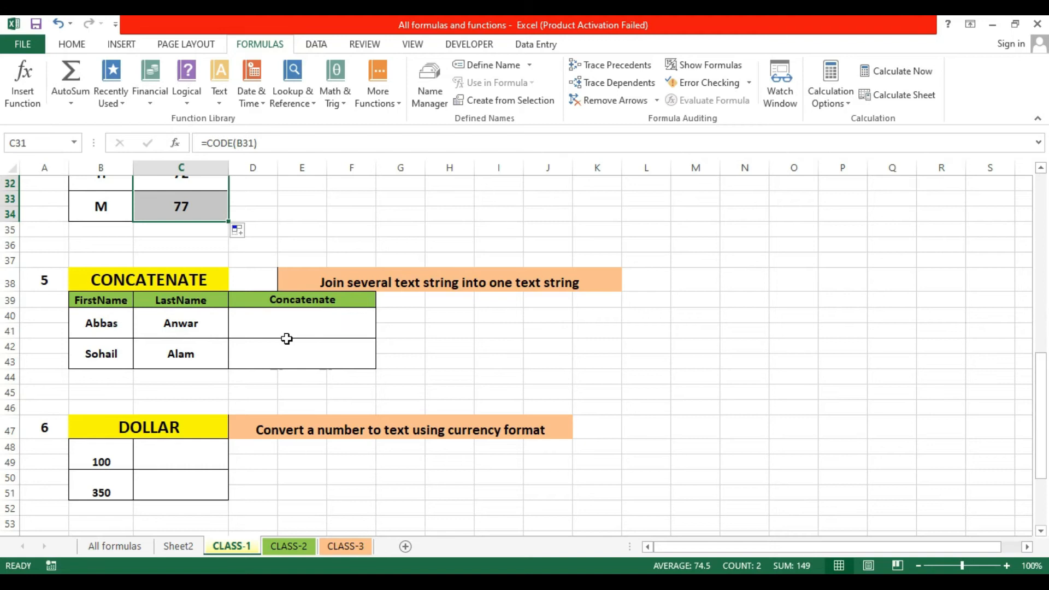
pyautogui.click(104, 335)
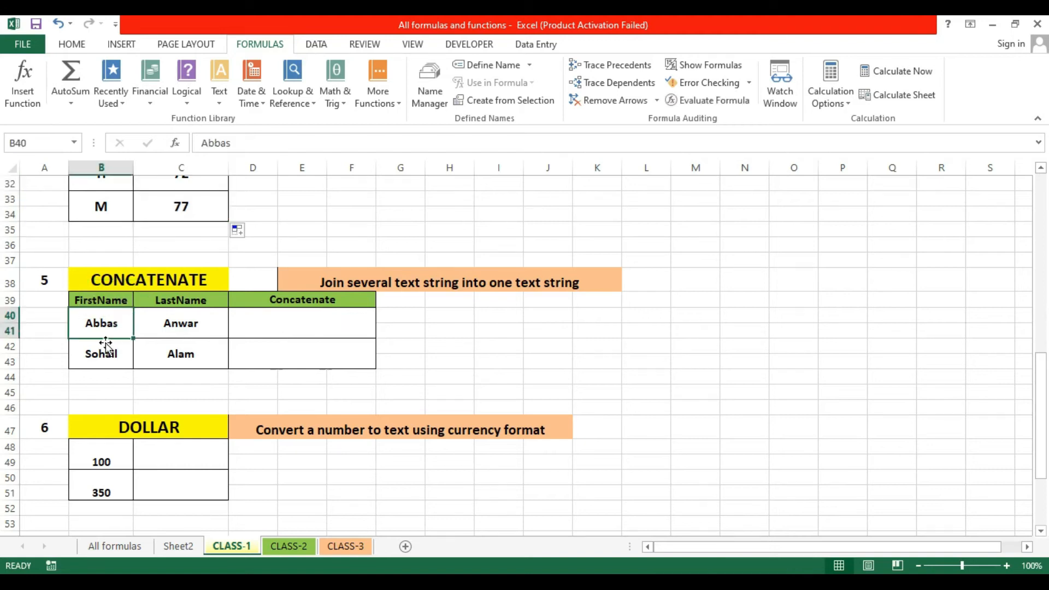
pyautogui.click(182, 335)
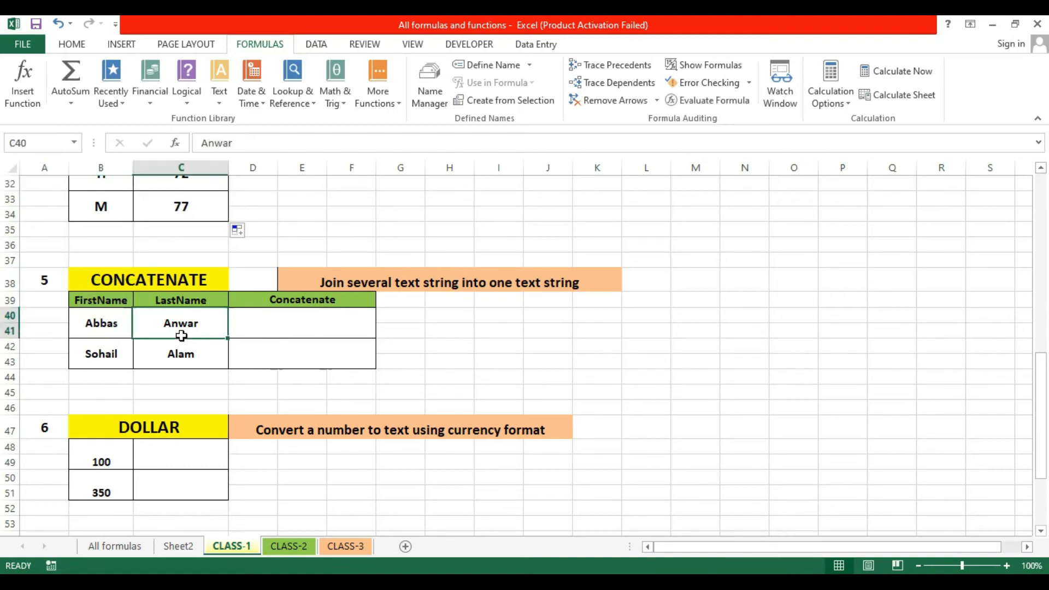
pyautogui.click(277, 335)
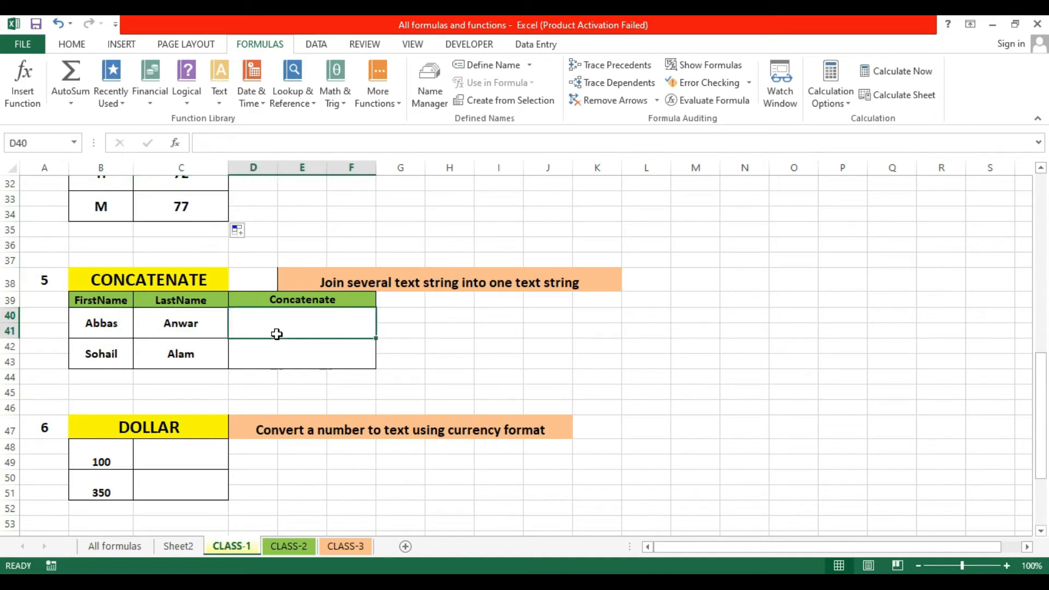
pyautogui.write('=c')
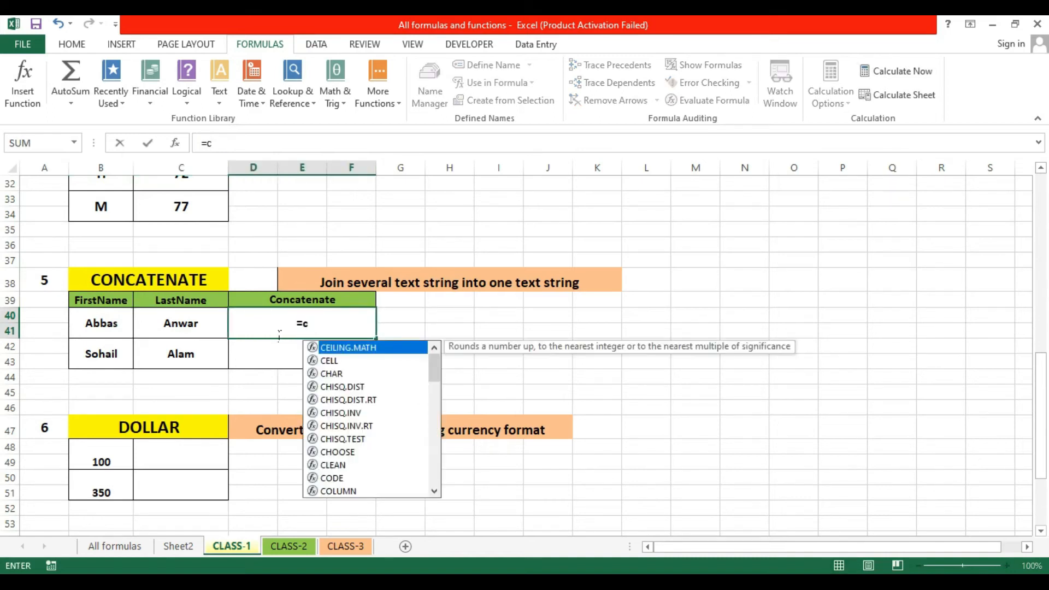
pyautogui.write('on')
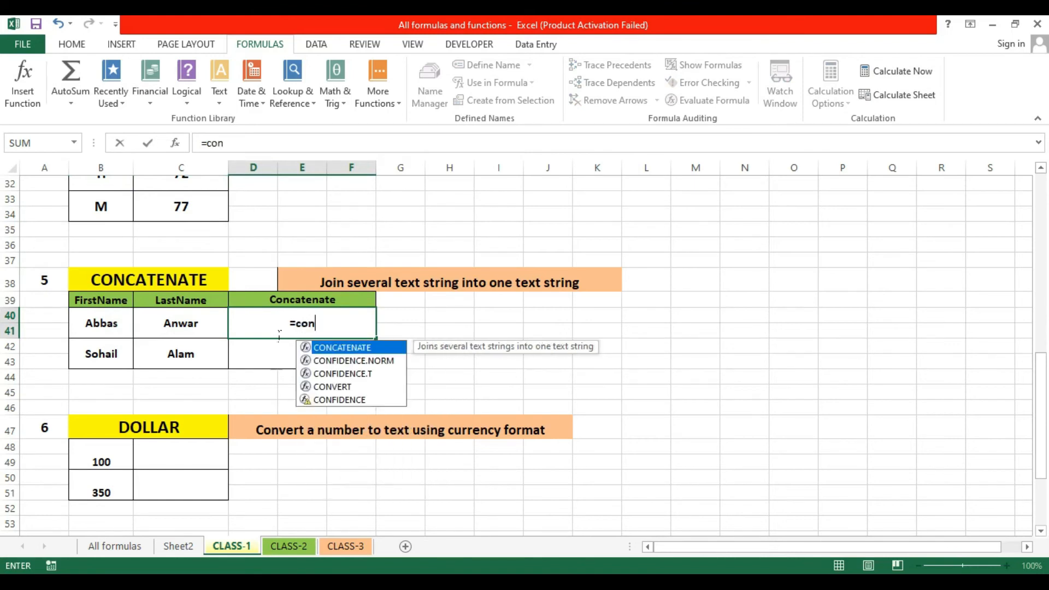
pyautogui.press('Tab')
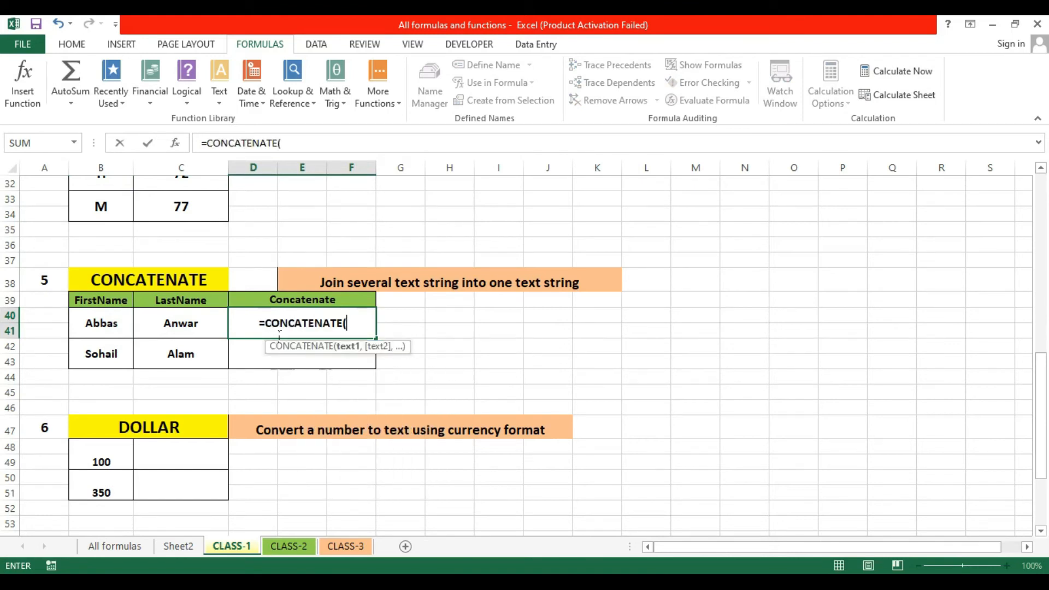
pyautogui.click(87, 334)
pyautogui.write(',')
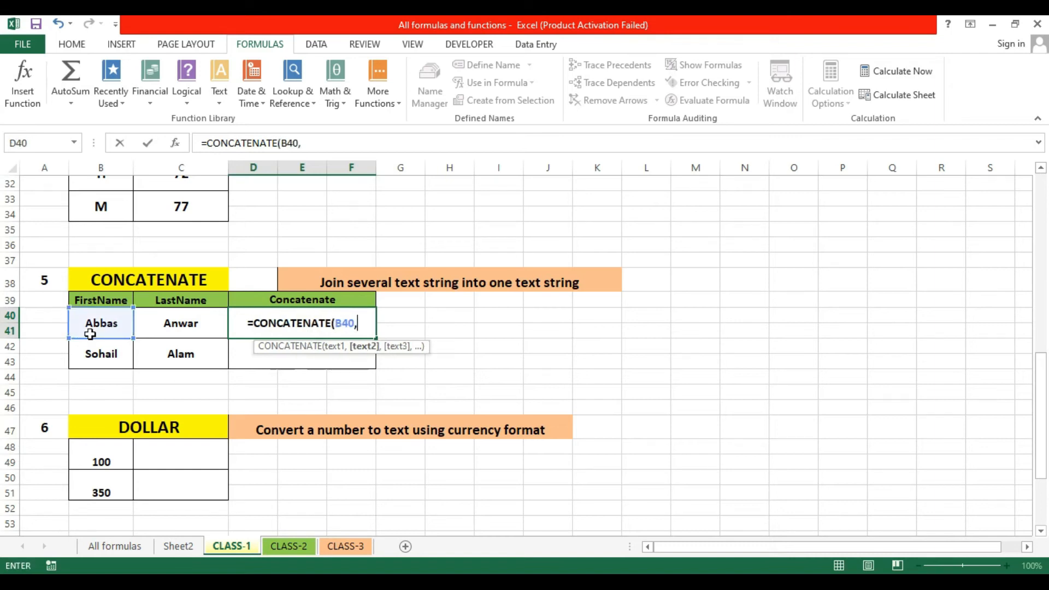
pyautogui.click(165, 337)
pyautogui.write(')')
pyautogui.click(319, 337)
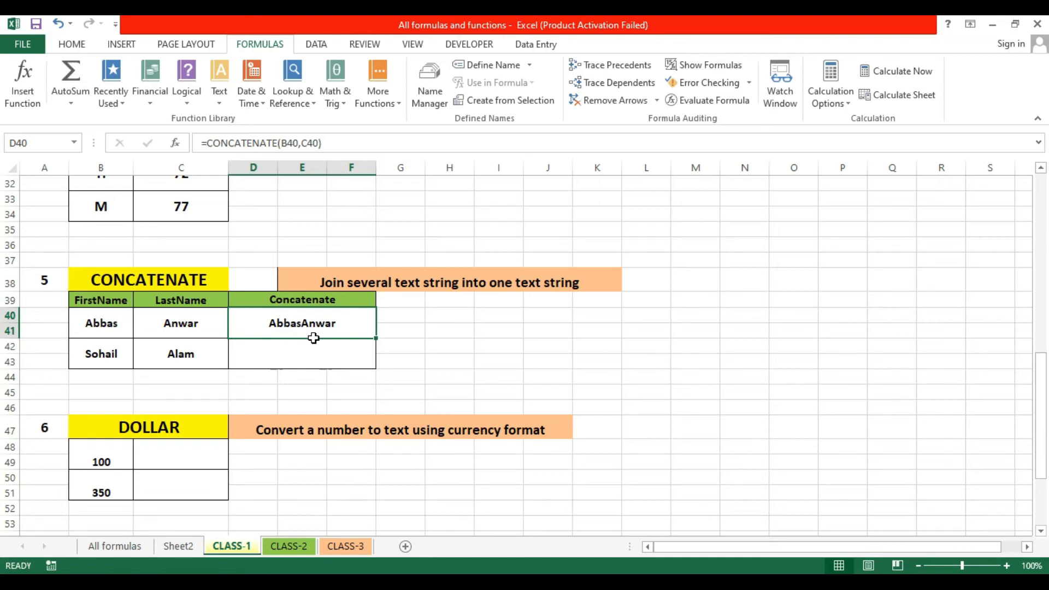
# Add a quoted space between the two names in the D40 formula, making it =CONCATENATE(B40," ", C40)
pyautogui.doubleClick(313, 338)
pyautogui.press('Left')
pyautogui.press('Left')
pyautogui.press('Left')
pyautogui.press('Left')
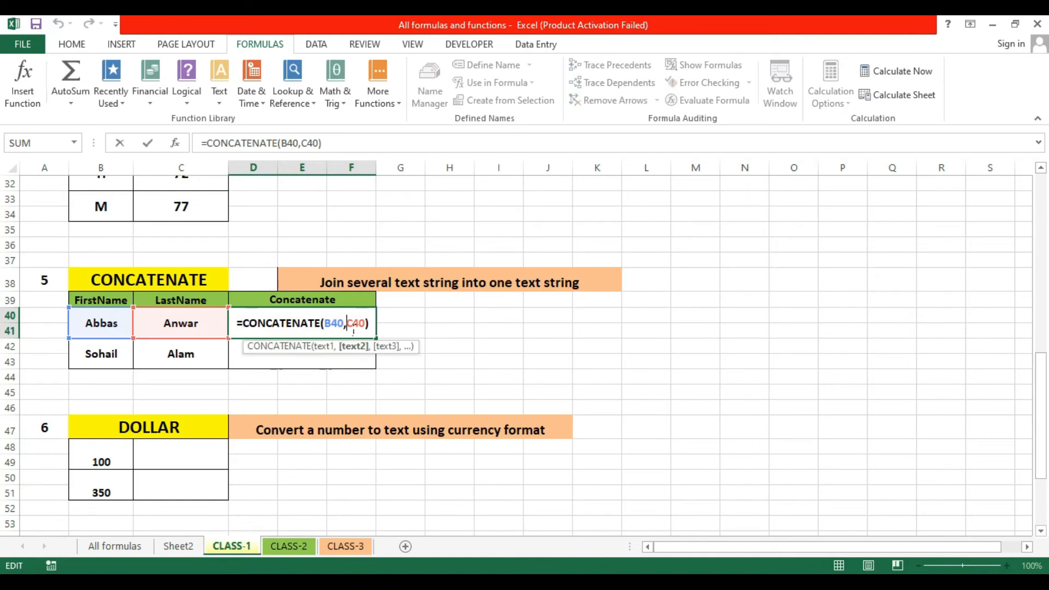
pyautogui.write('"')
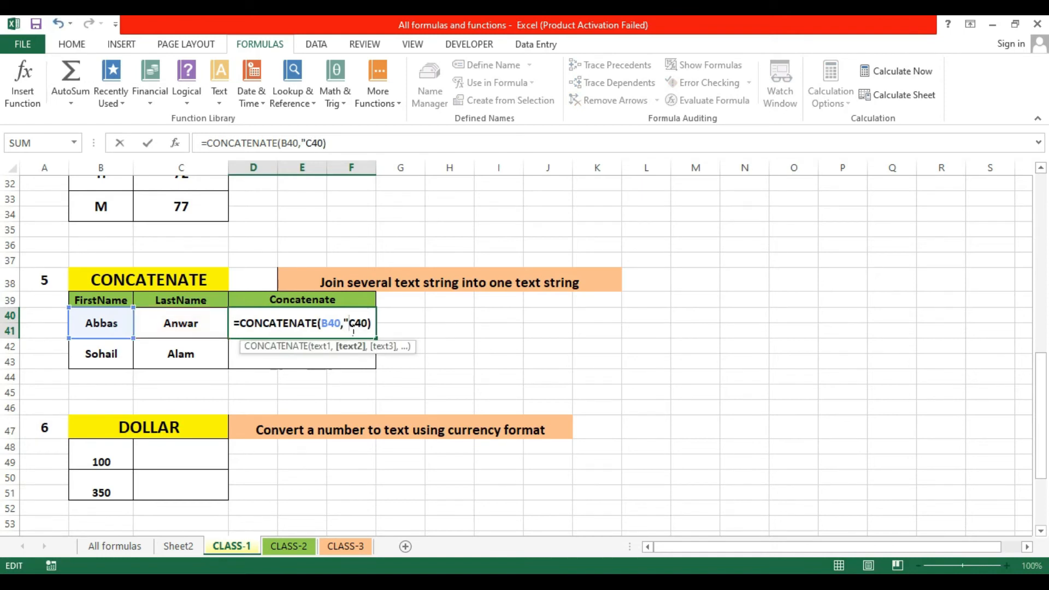
pyautogui.write(' "')
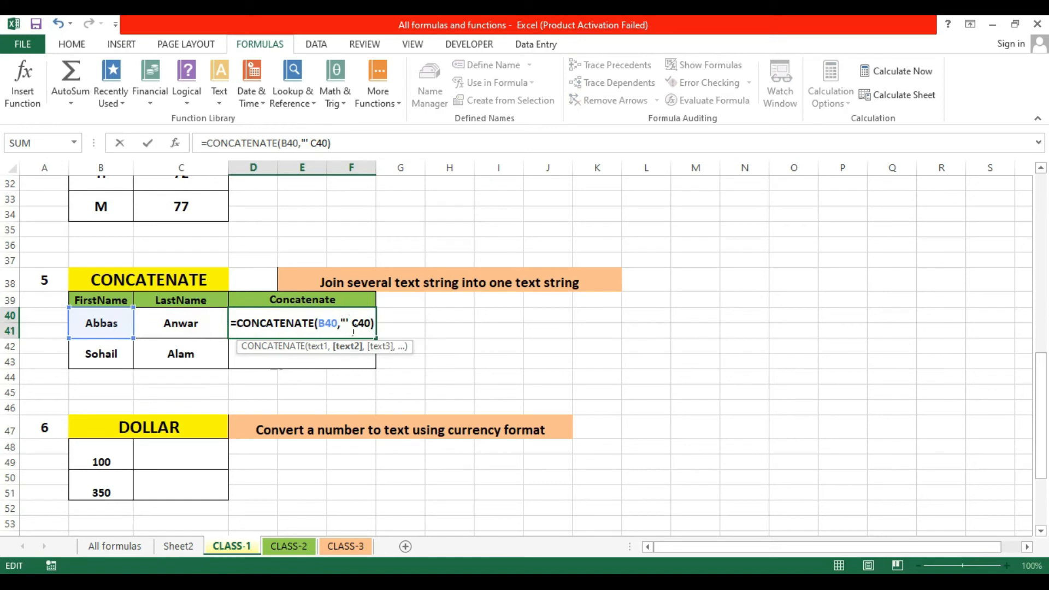
pyautogui.write(',')
pyautogui.press('BackSpace')
pyautogui.press('BackSpace')
pyautogui.write('",')
pyautogui.press('Return')
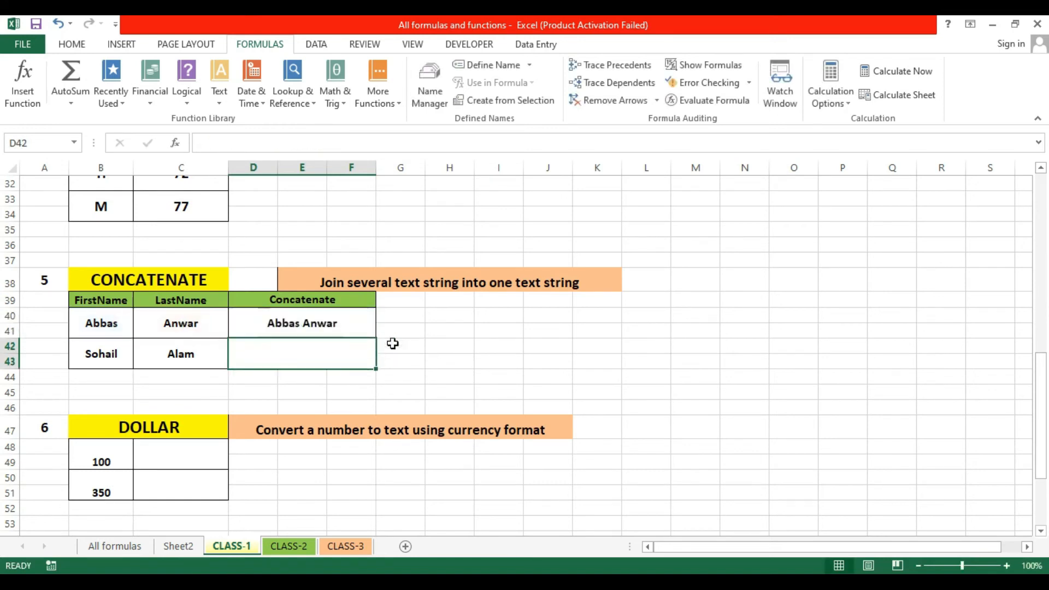
pyautogui.click(292, 324)
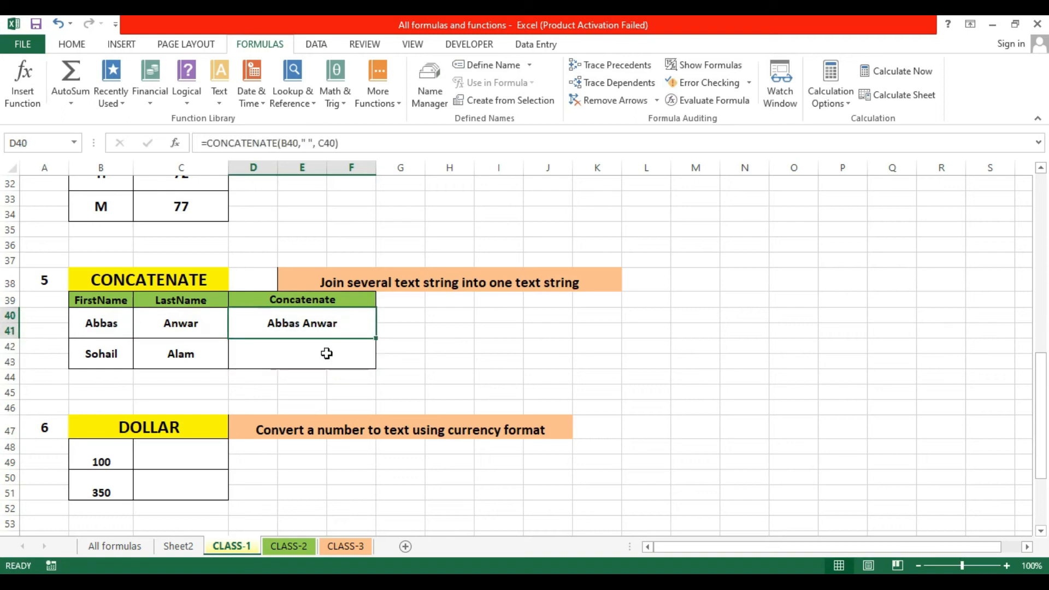
# Join the second row's first and last names with the ampersand formula =B42&" "&C42 in cell D42
pyautogui.click(347, 350)
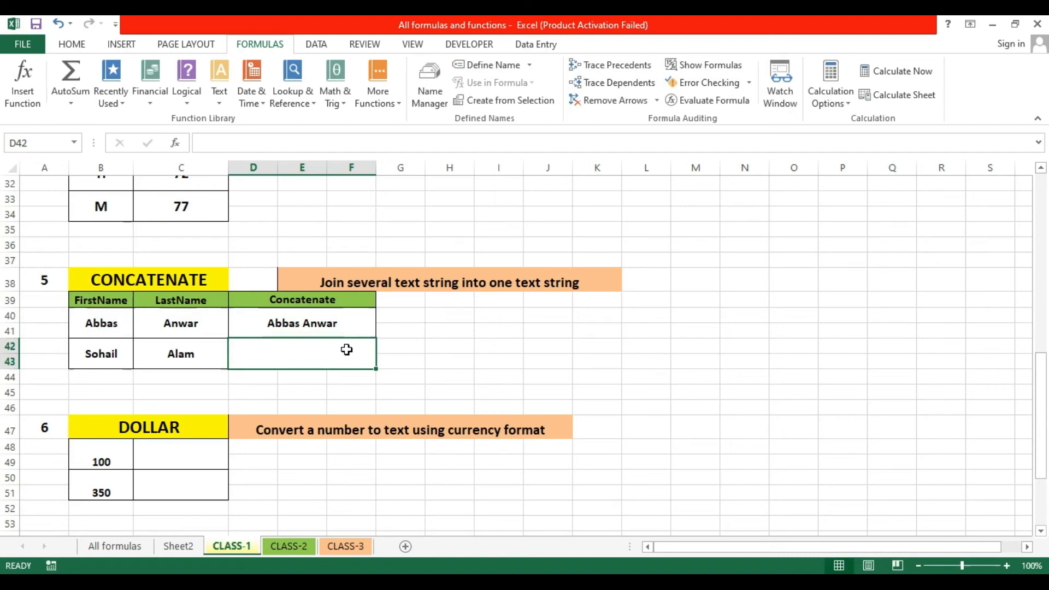
pyautogui.write('=')
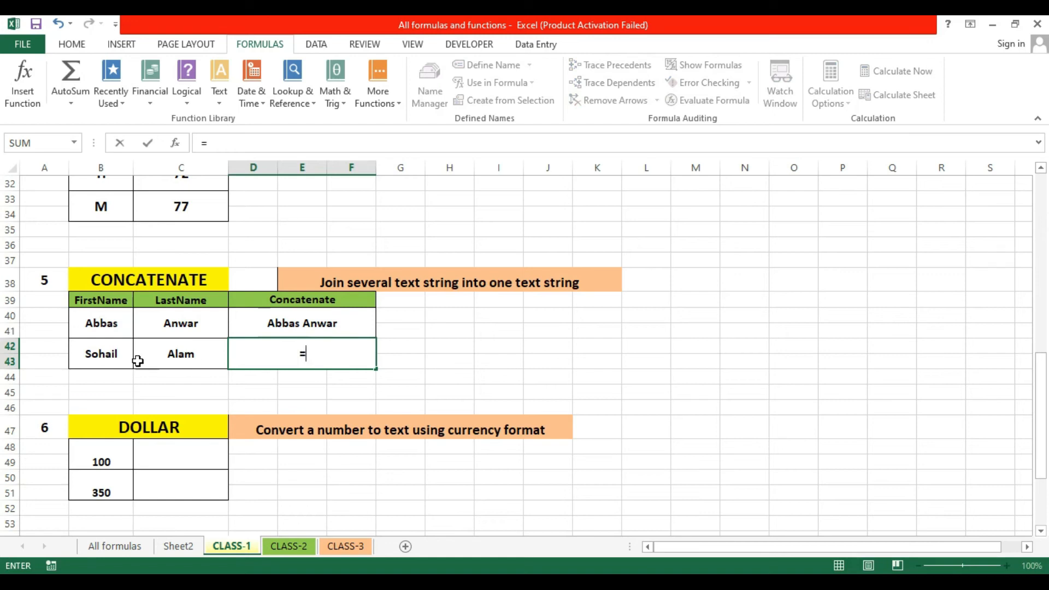
pyautogui.click(117, 358)
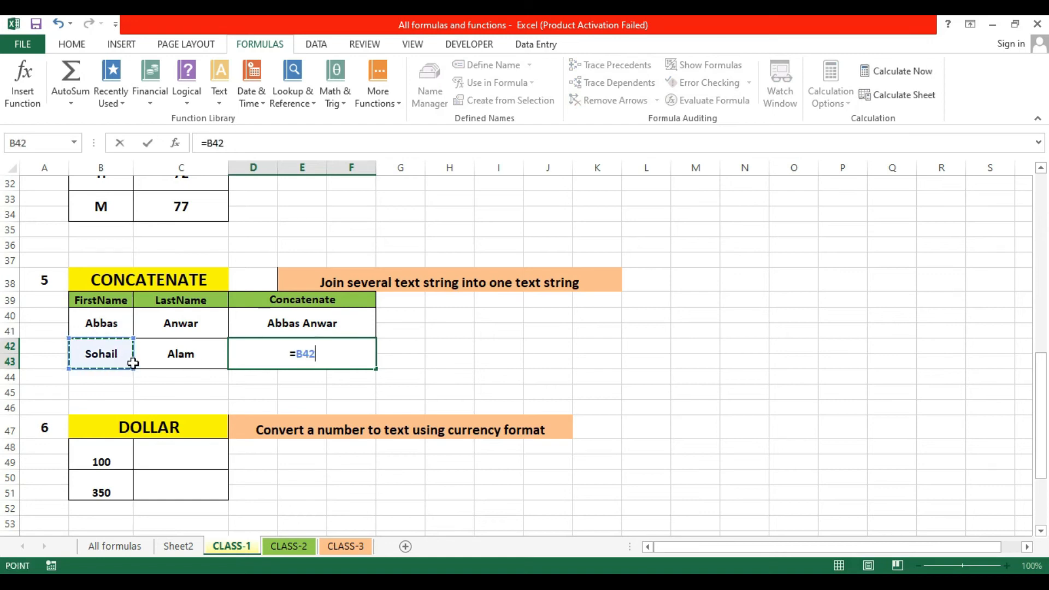
pyautogui.write('&')
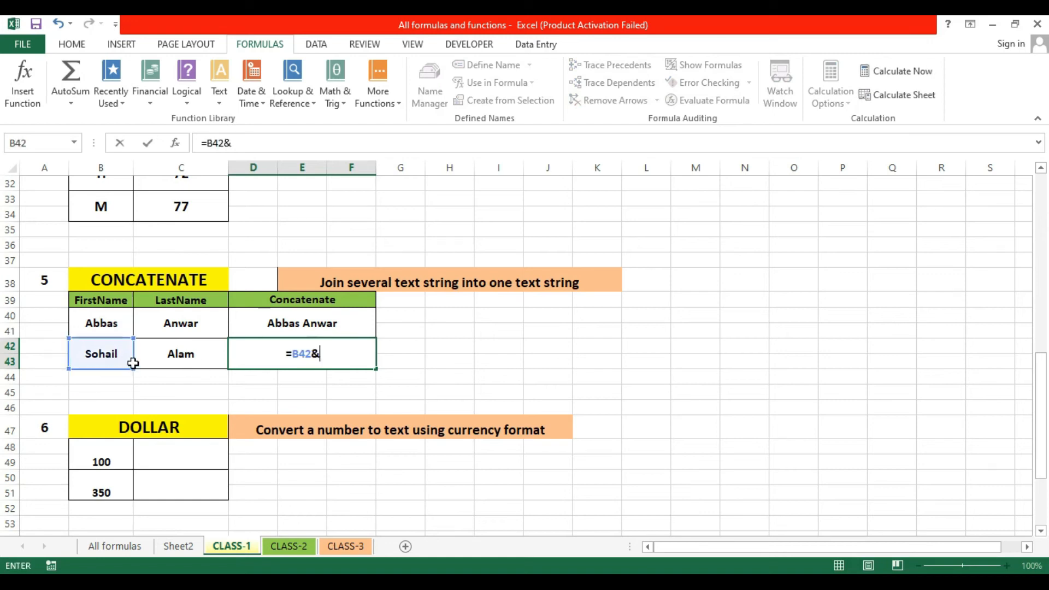
pyautogui.write('" "')
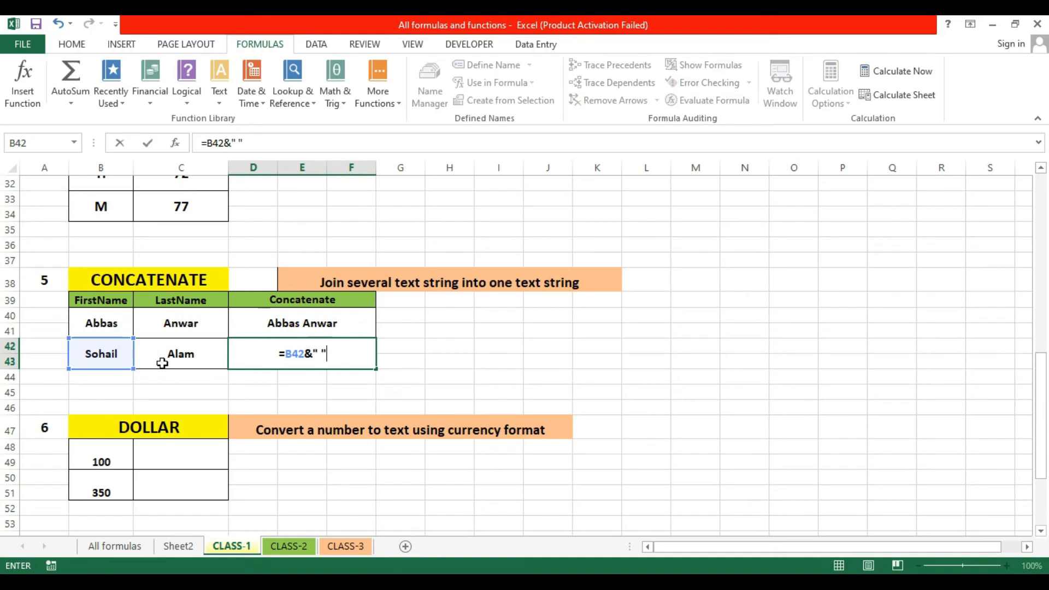
pyautogui.write('&')
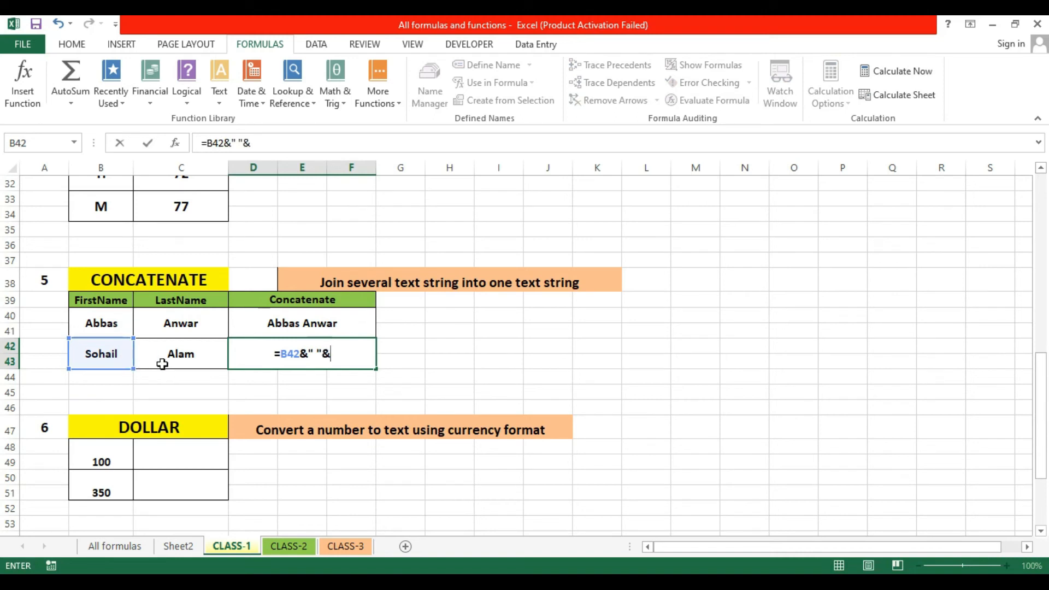
pyautogui.click(191, 364)
pyautogui.press('Return')
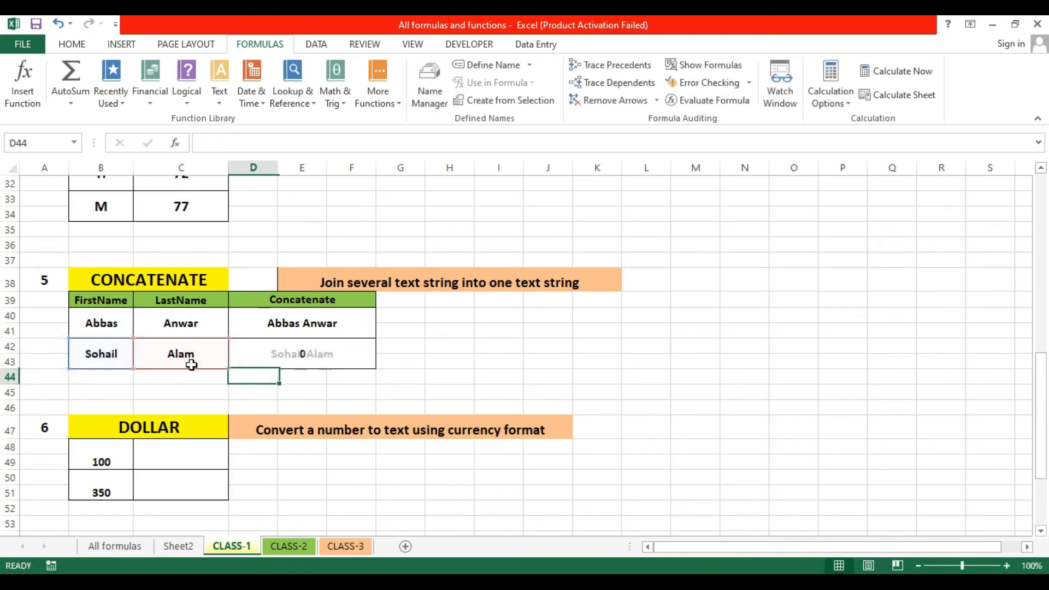
pyautogui.click(286, 359)
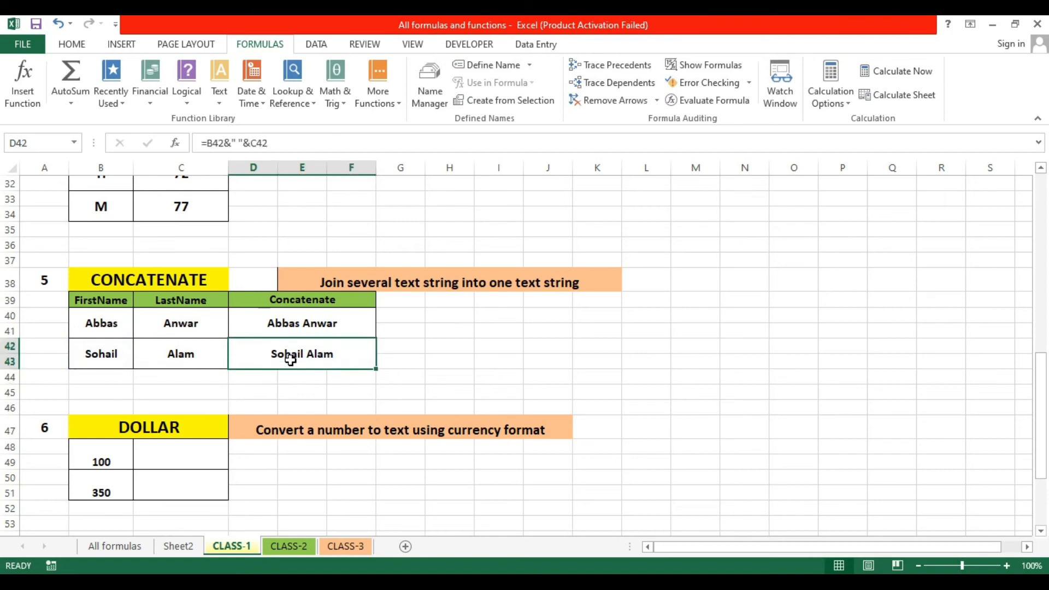
# Enter =DOLLAR(B48) in cell C48 of the DOLLAR table, beside 100
pyautogui.moveTo(1047, 397); pyautogui.dragTo(1042, 444)
pyautogui.click(201, 336)
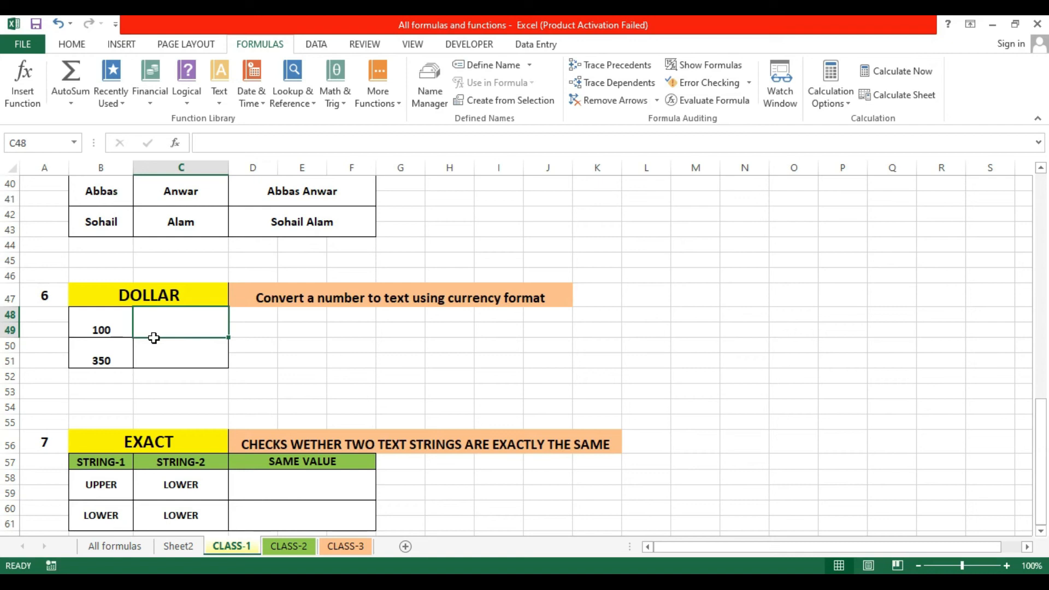
pyautogui.write('=dol')
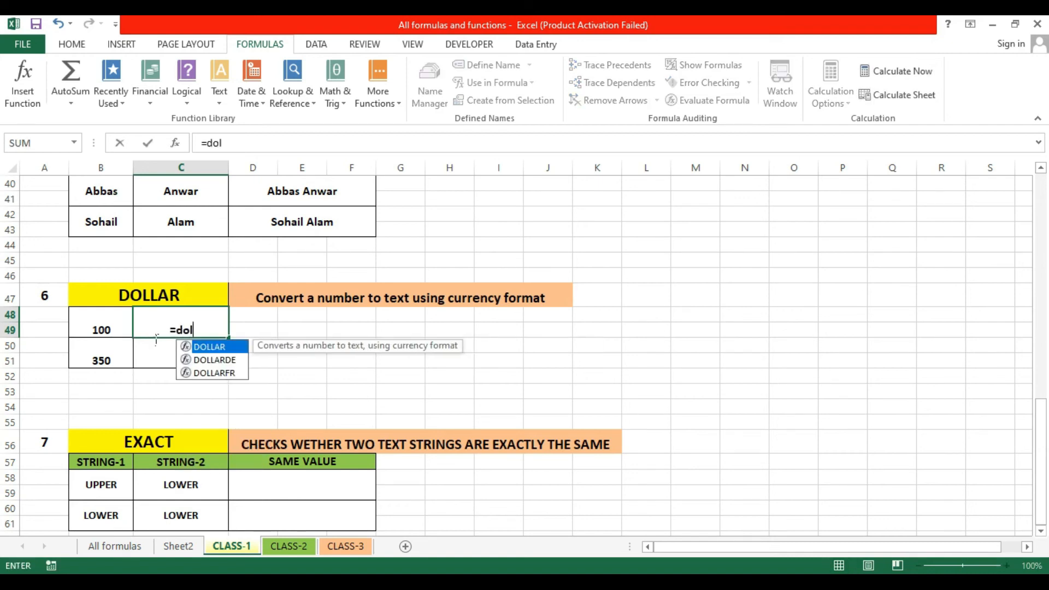
pyautogui.press('Tab')
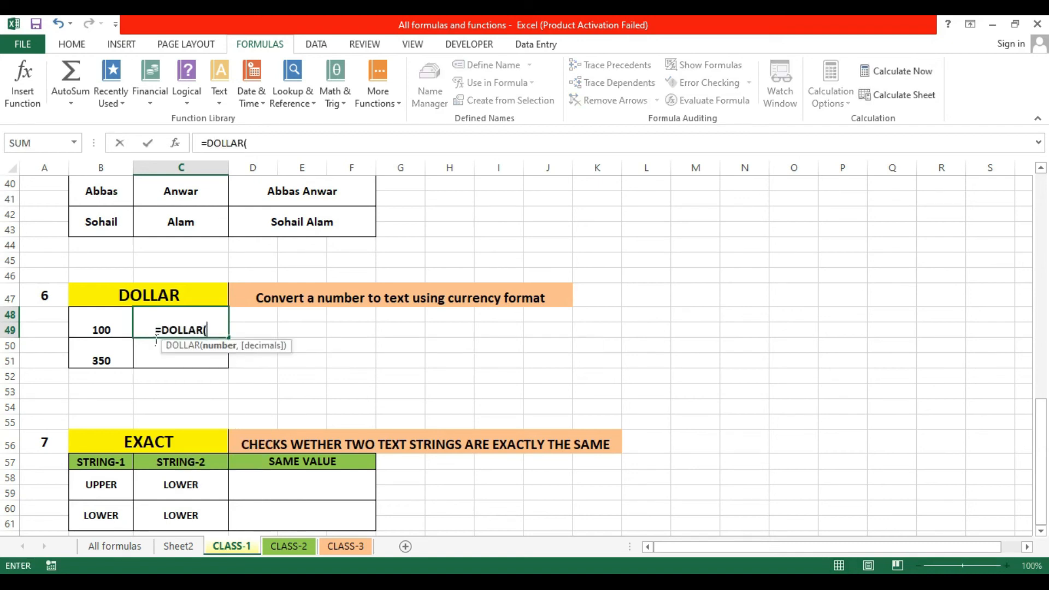
pyautogui.click(111, 331)
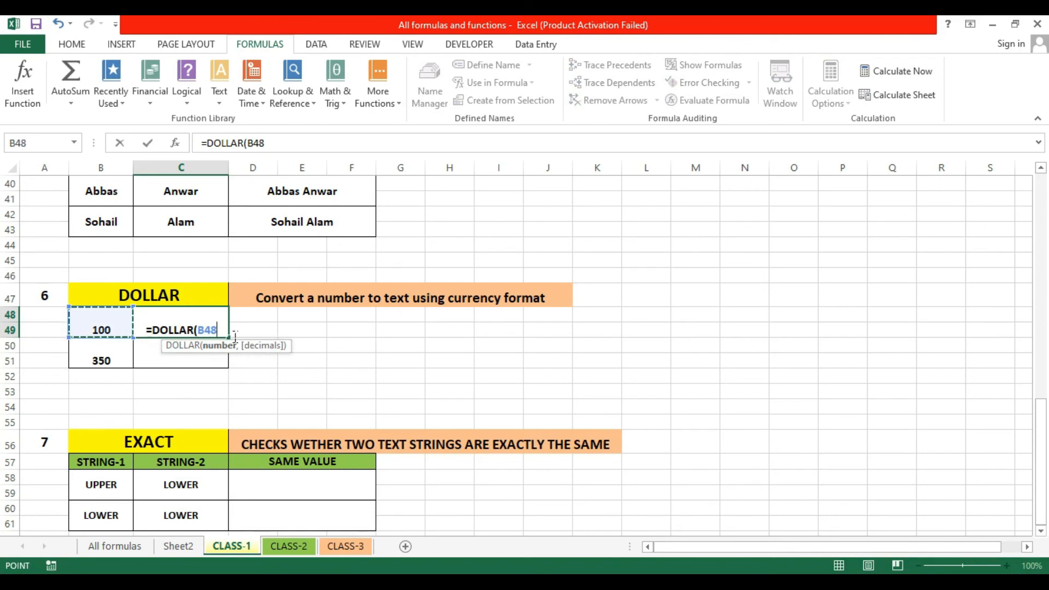
pyautogui.write(')')
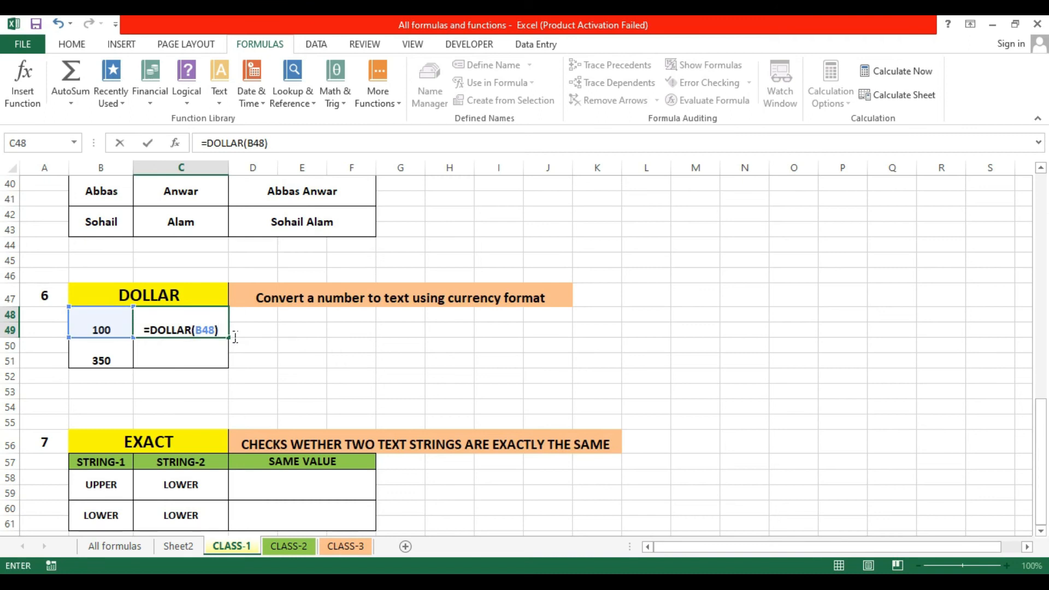
pyautogui.press('Return')
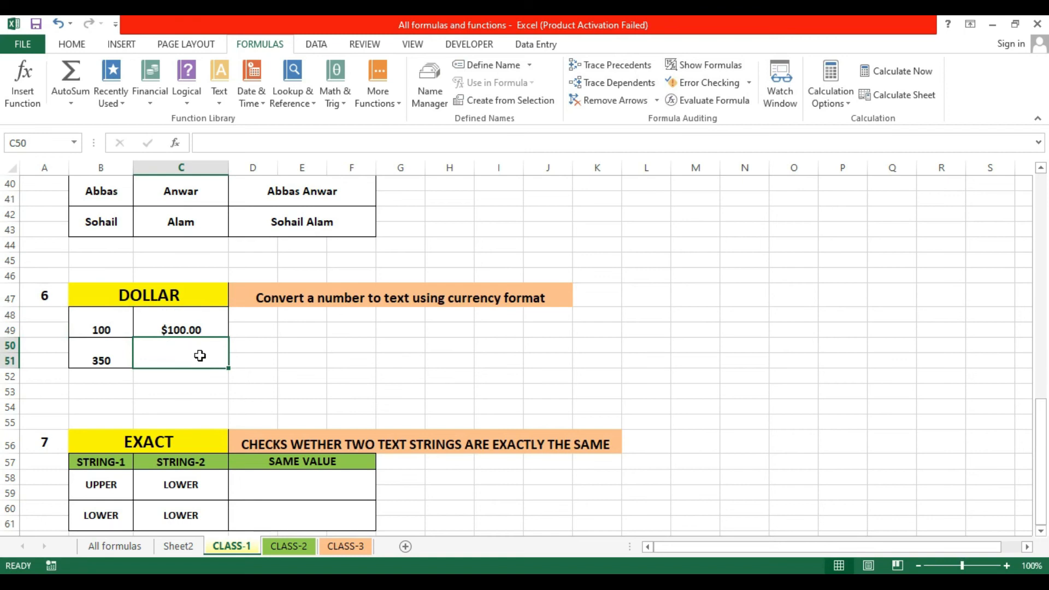
# Enter =DOLLAR(B50,0) in cell C50 beside 350 to convert it to currency text without decimals
pyautogui.write('=dol')
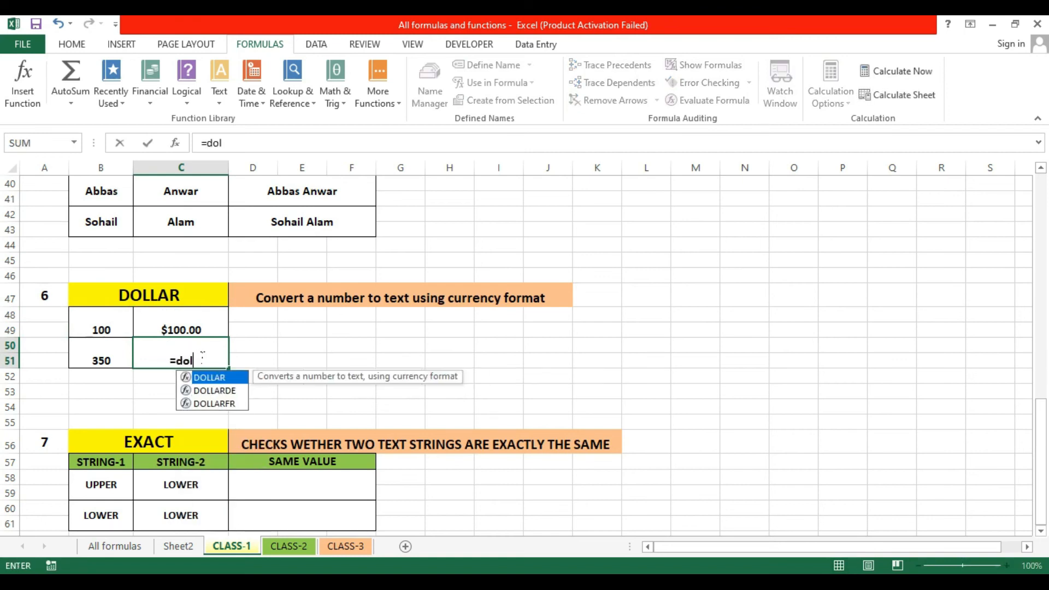
pyautogui.press('Tab')
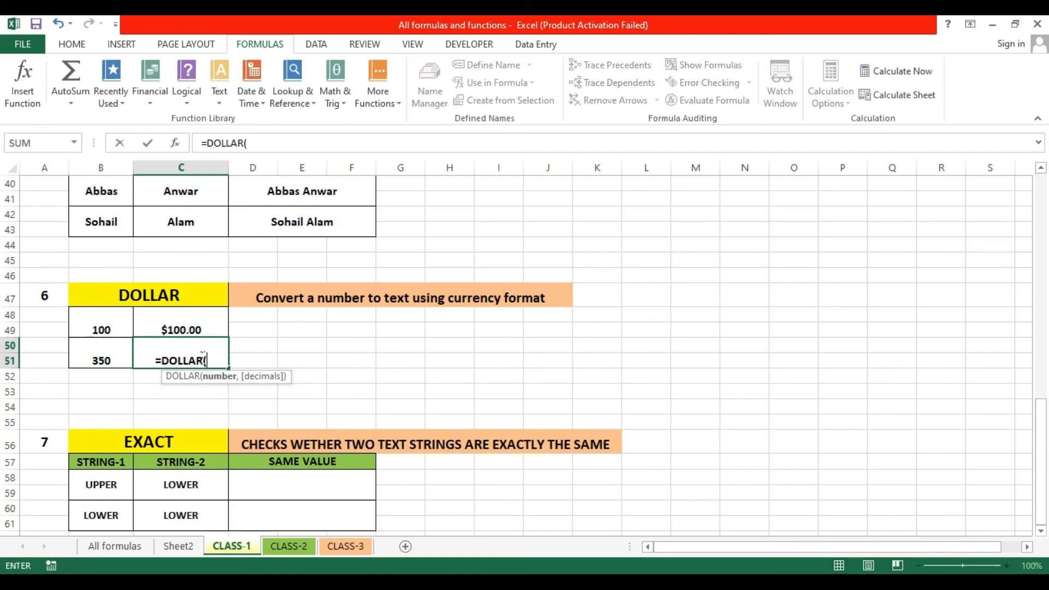
pyautogui.click(114, 357)
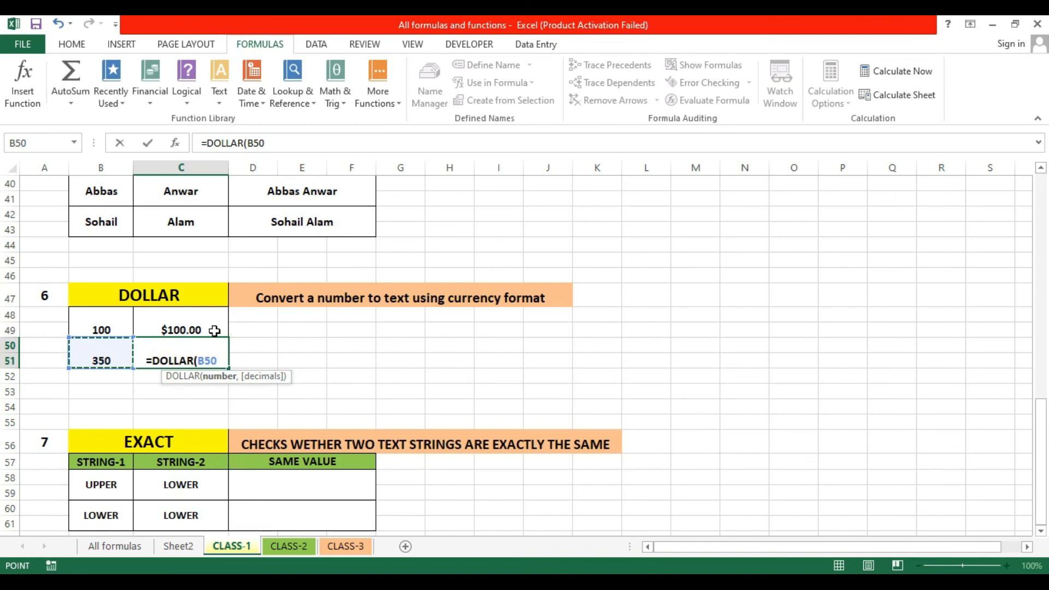
pyautogui.write(',')
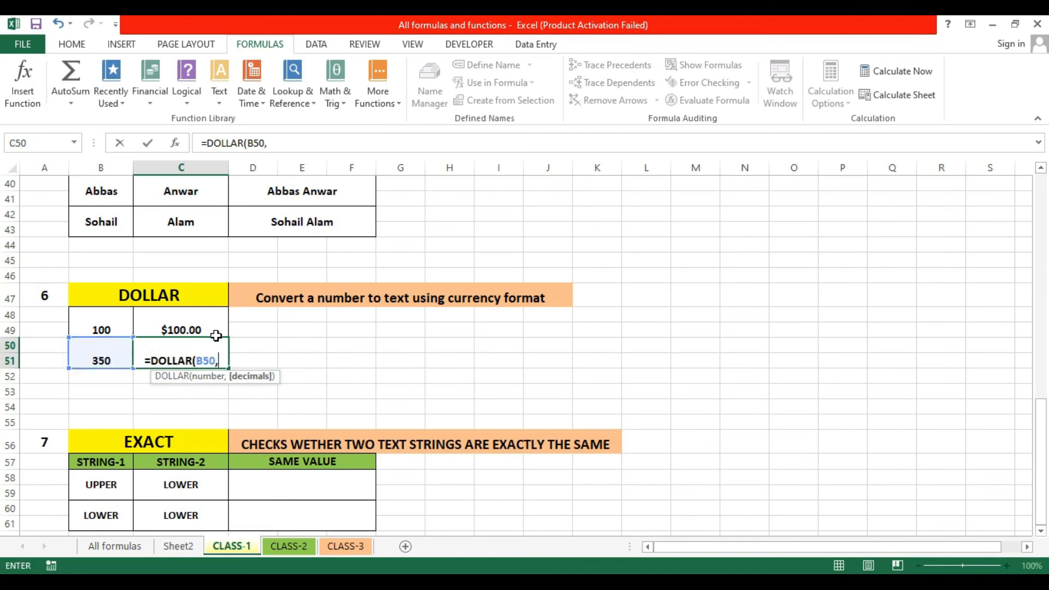
pyautogui.write('0')
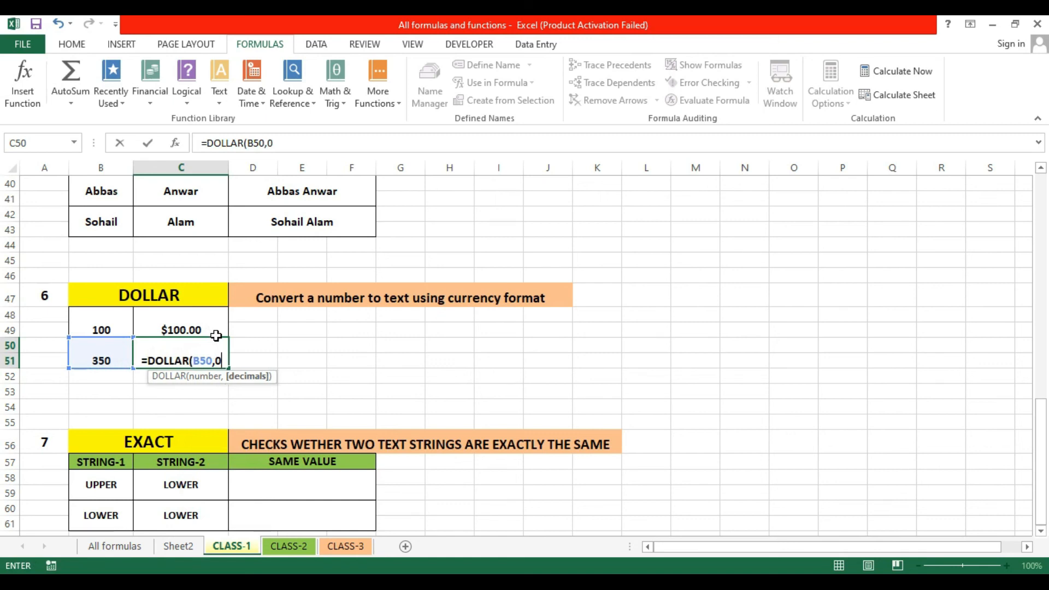
pyautogui.write(')')
pyautogui.press('Return')
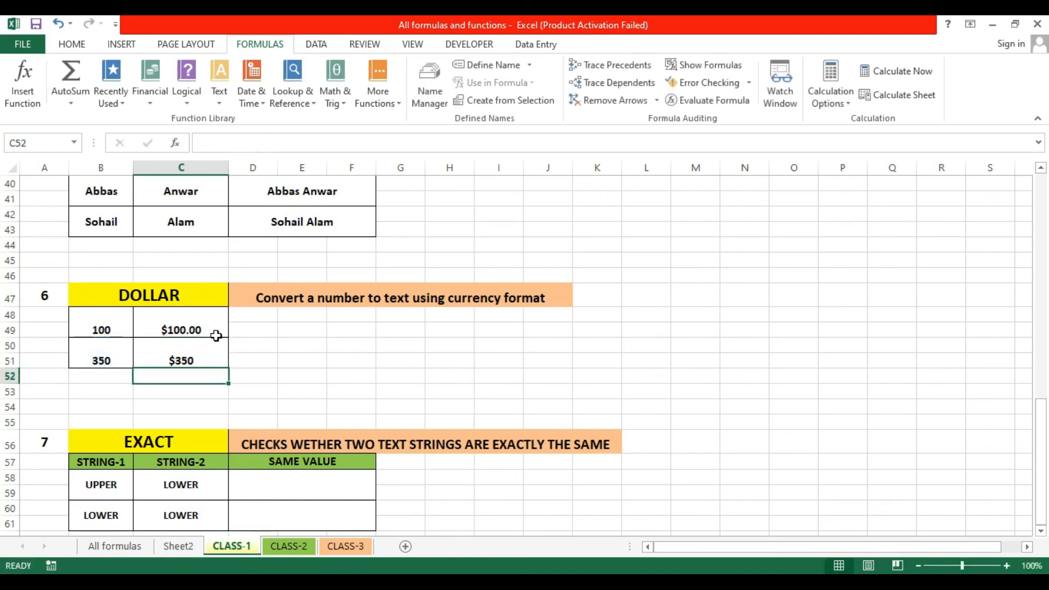
pyautogui.click(224, 360)
# Enter =EXACT(B58,C58) in cell D58 of the EXACT table to compare UPPER with LOWER
pyautogui.click(278, 467)
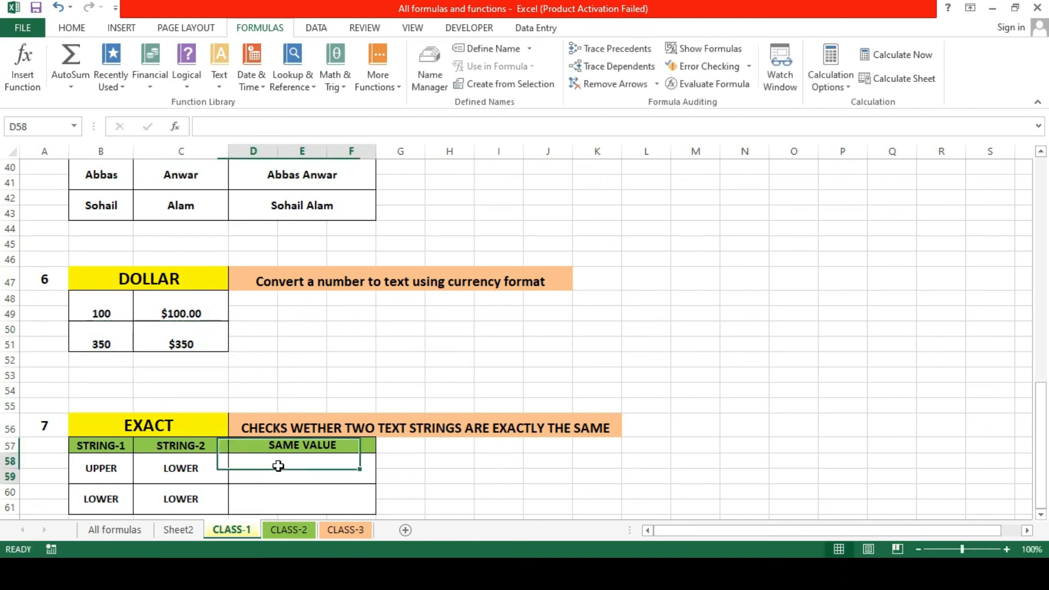
pyautogui.click(88, 471)
pyautogui.click(171, 479)
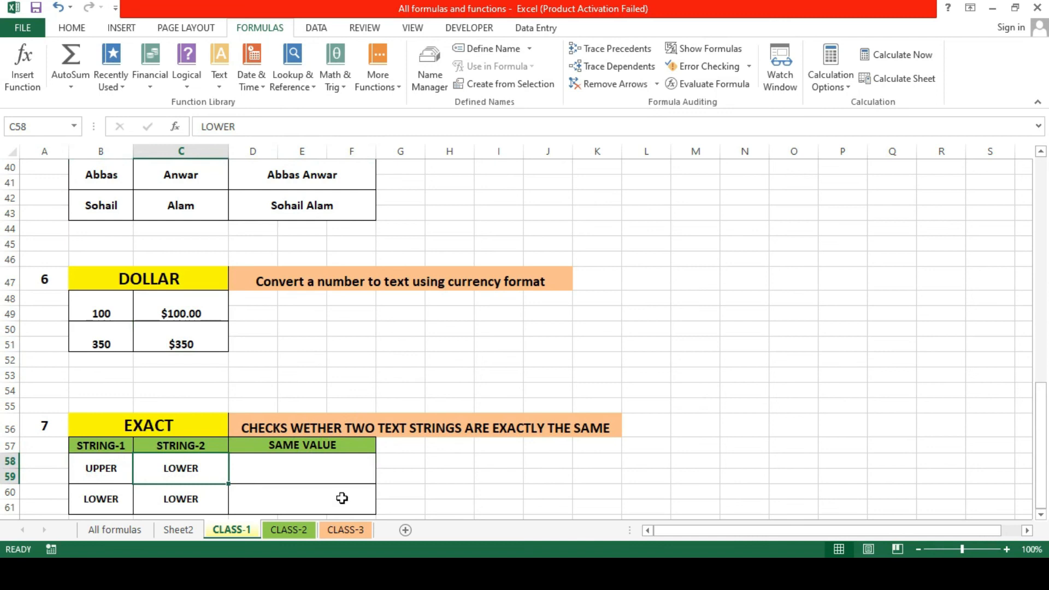
pyautogui.click(340, 481)
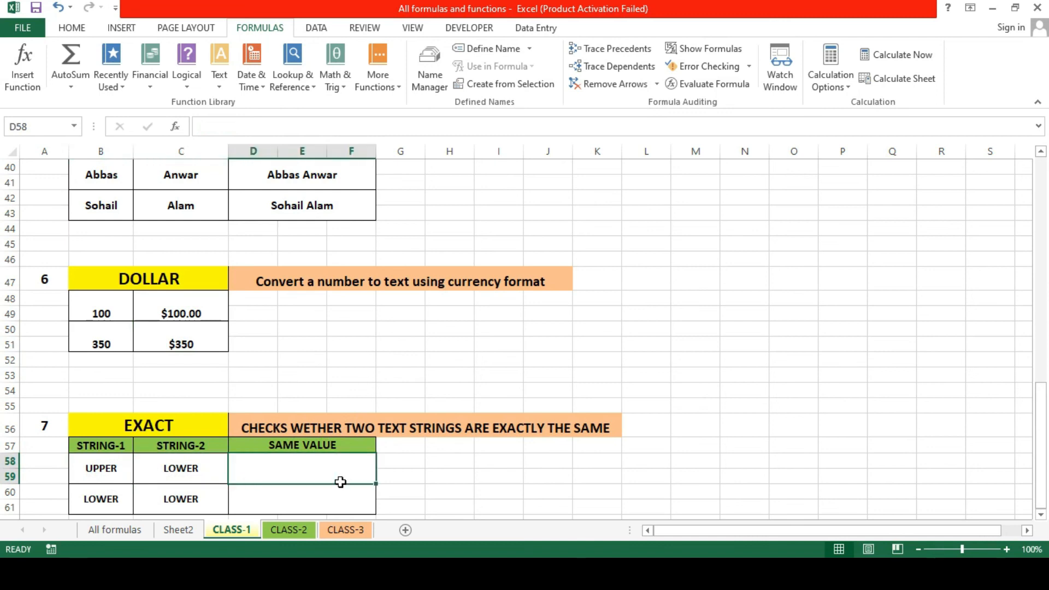
pyautogui.write('=exac')
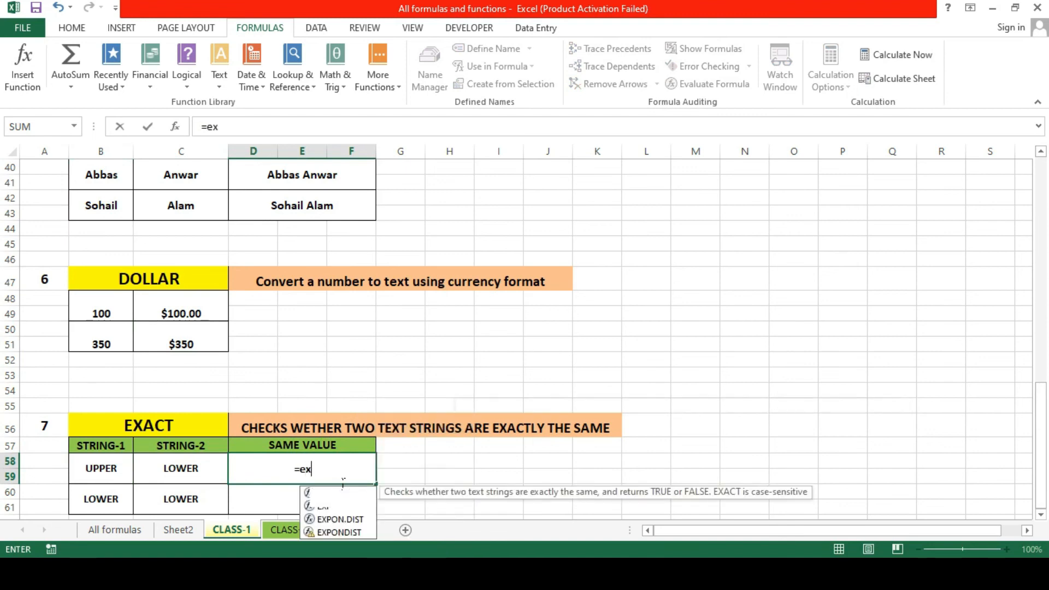
pyautogui.press('Tab')
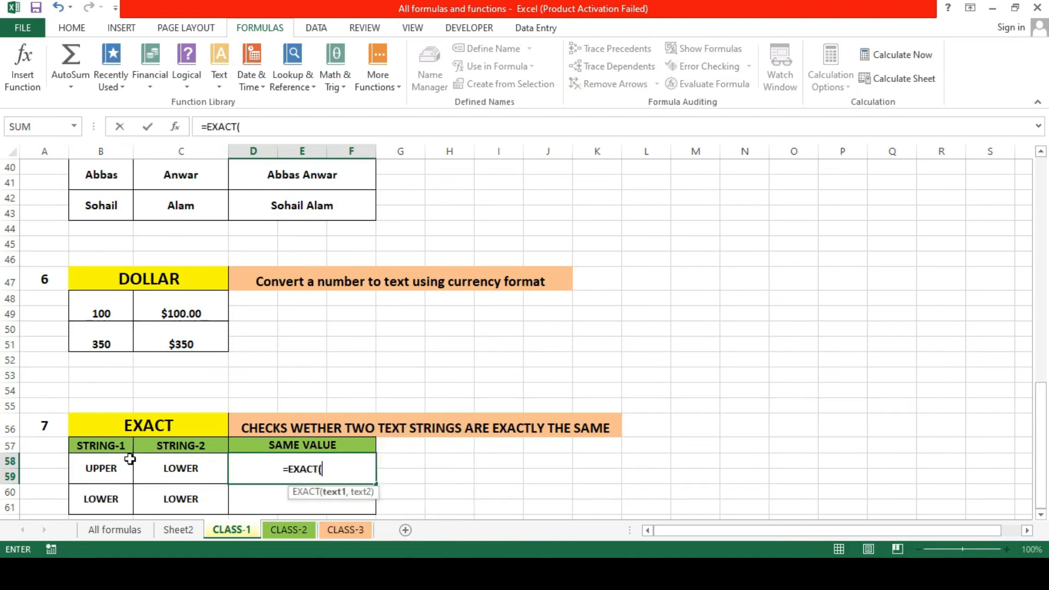
pyautogui.click(107, 467)
pyautogui.write(',')
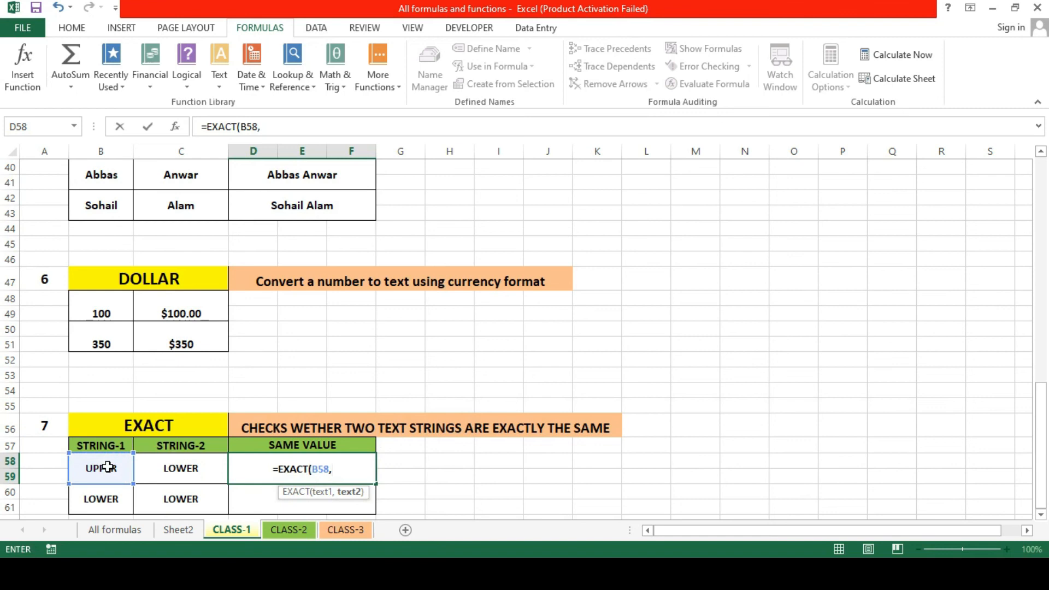
pyautogui.click(166, 467)
pyautogui.write(')')
pyautogui.press('Return')
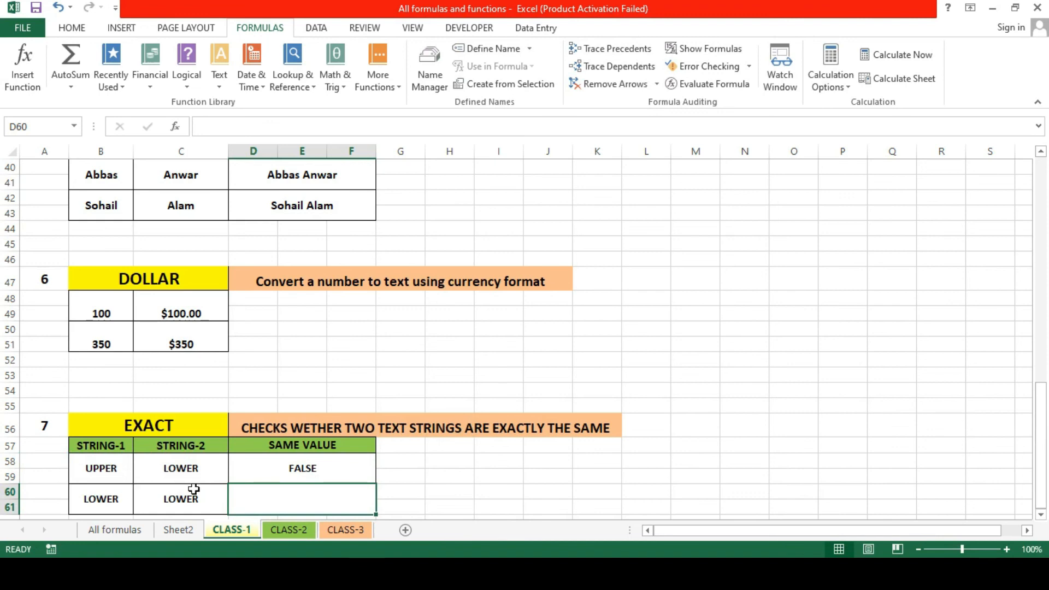
# Fill the EXACT formula from D58 down to the second SAME VALUE row, and return to the start of the sheet
pyautogui.click(375, 481)
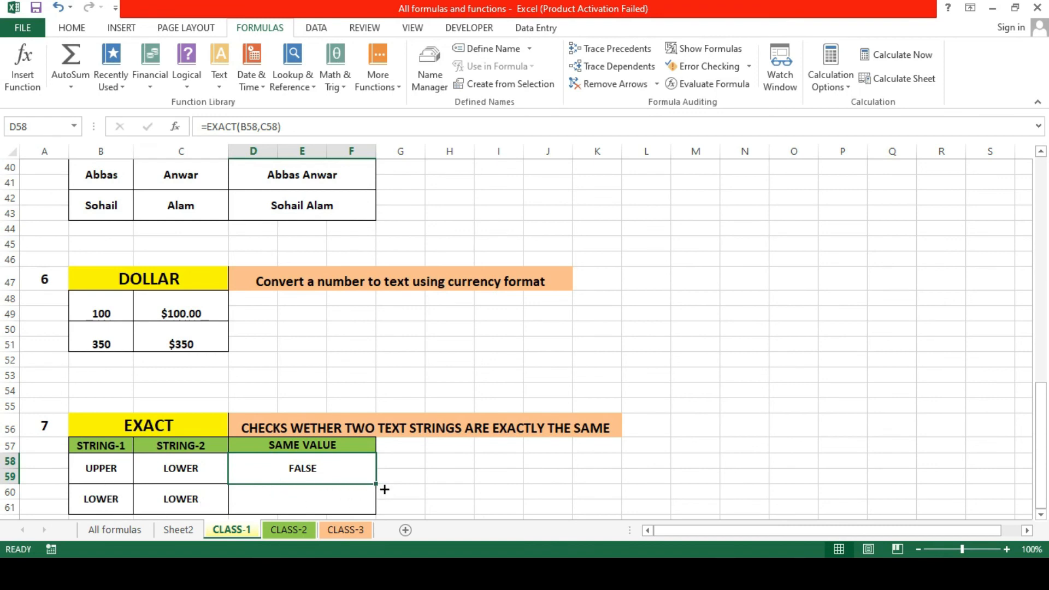
pyautogui.moveTo(379, 489); pyautogui.dragTo(380, 509)
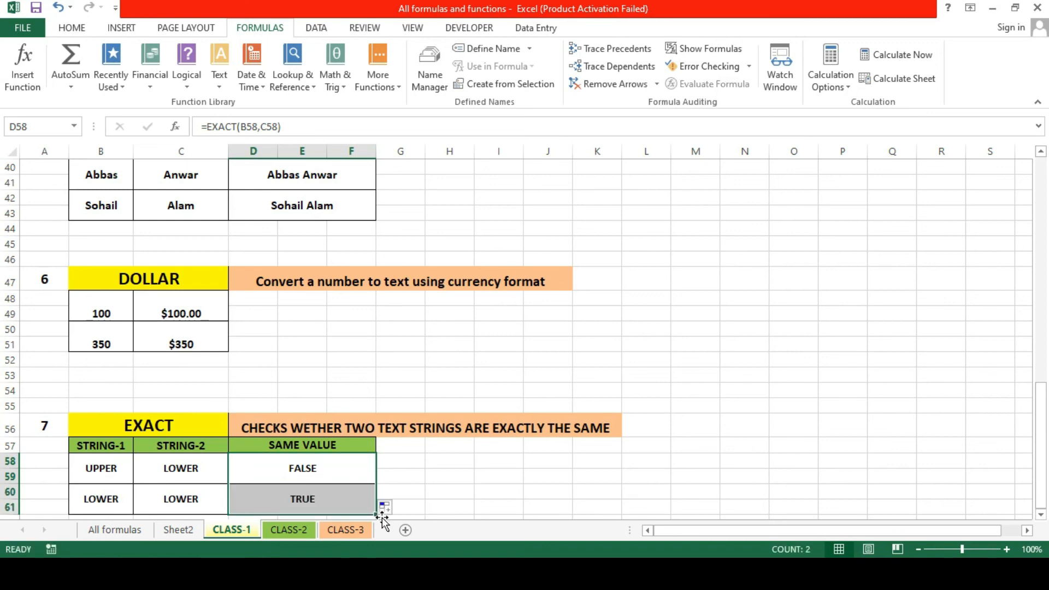
pyautogui.click(444, 335)
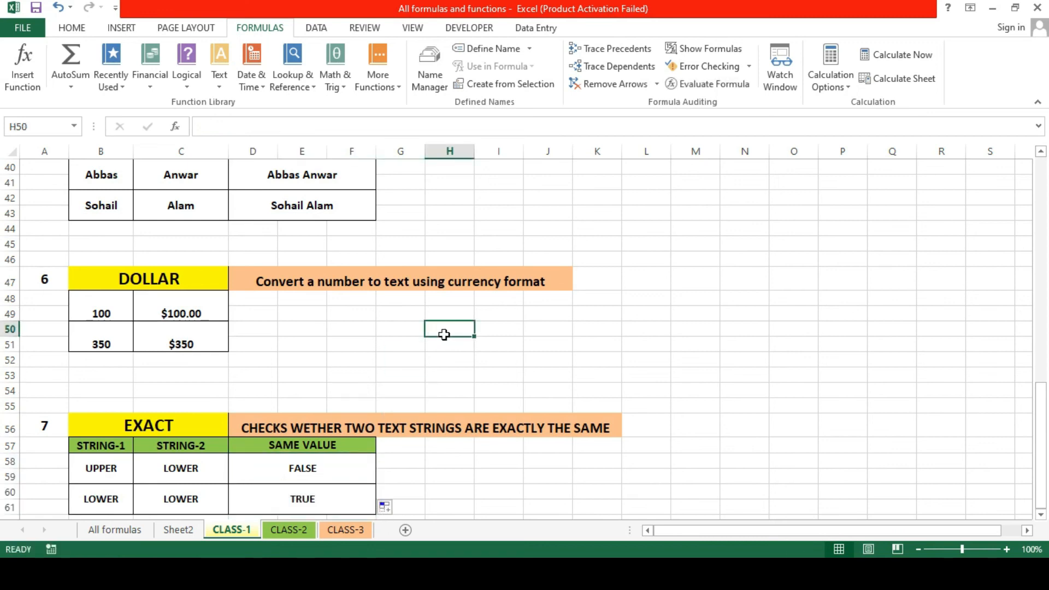
pyautogui.moveTo(1040, 429); pyautogui.dragTo(1040, 200)
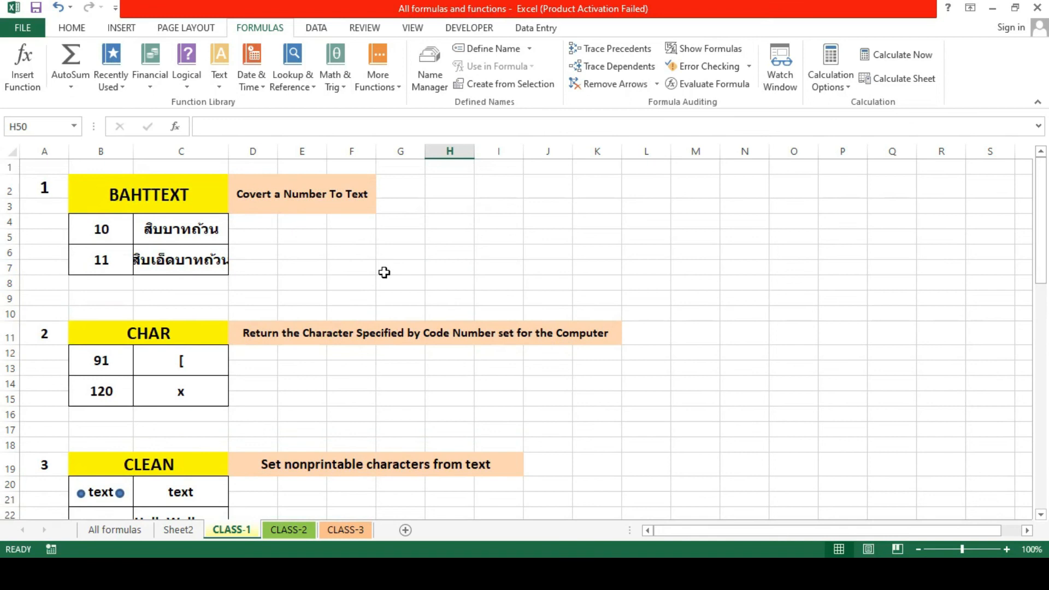